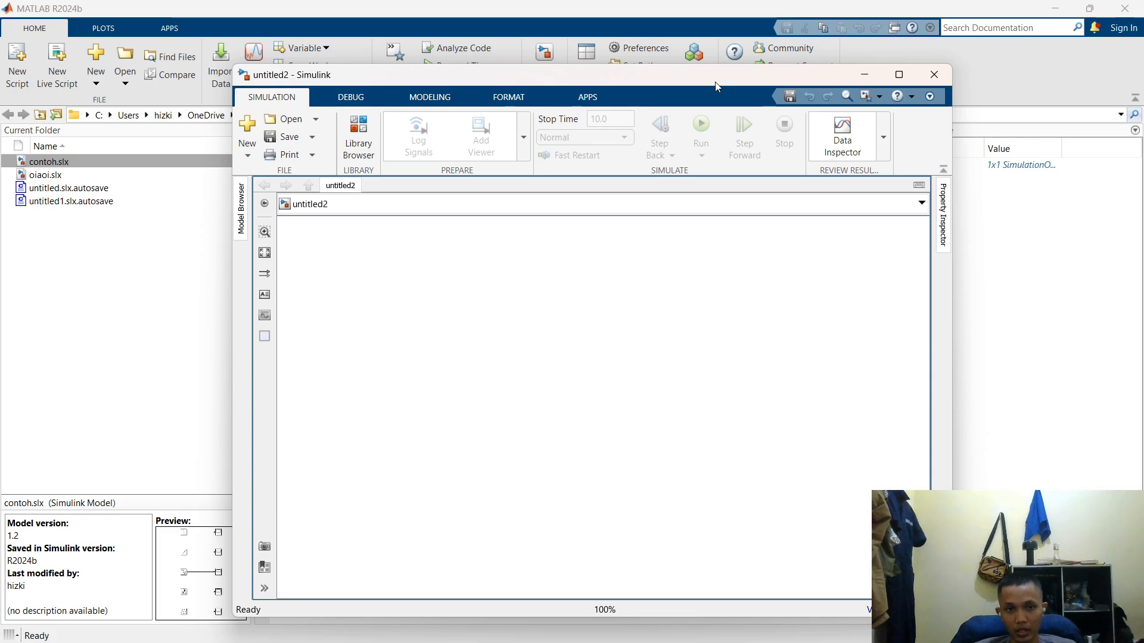
# - Add a Sine Wave block from the Simulink Sources library to the upper-left area of the empty model
pyautogui.click(374, 140)
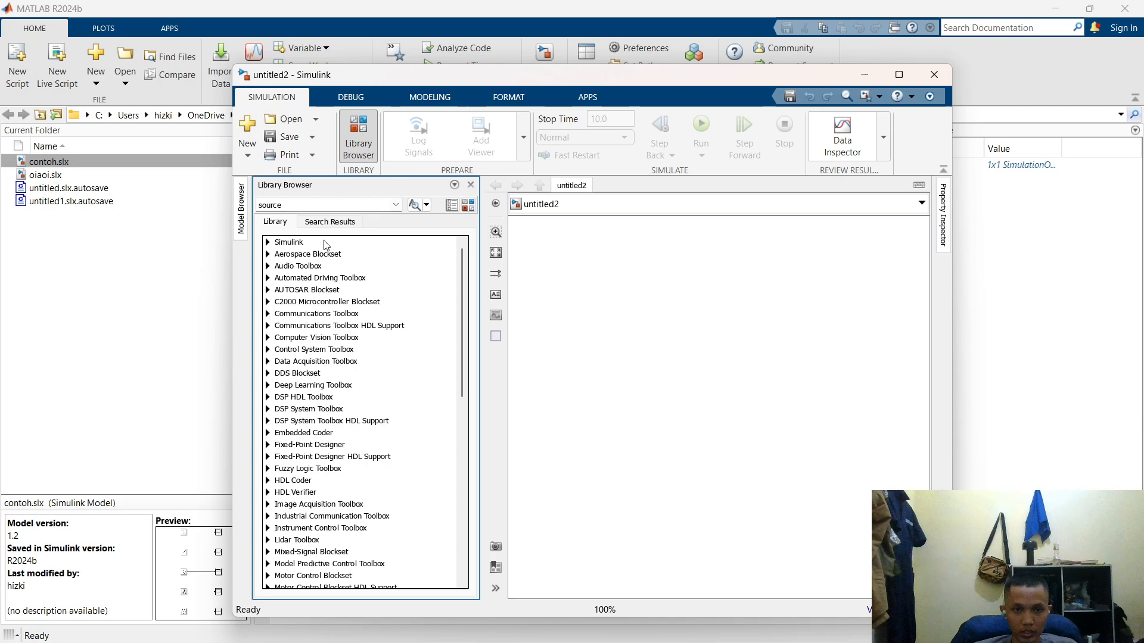
pyautogui.click(269, 243)
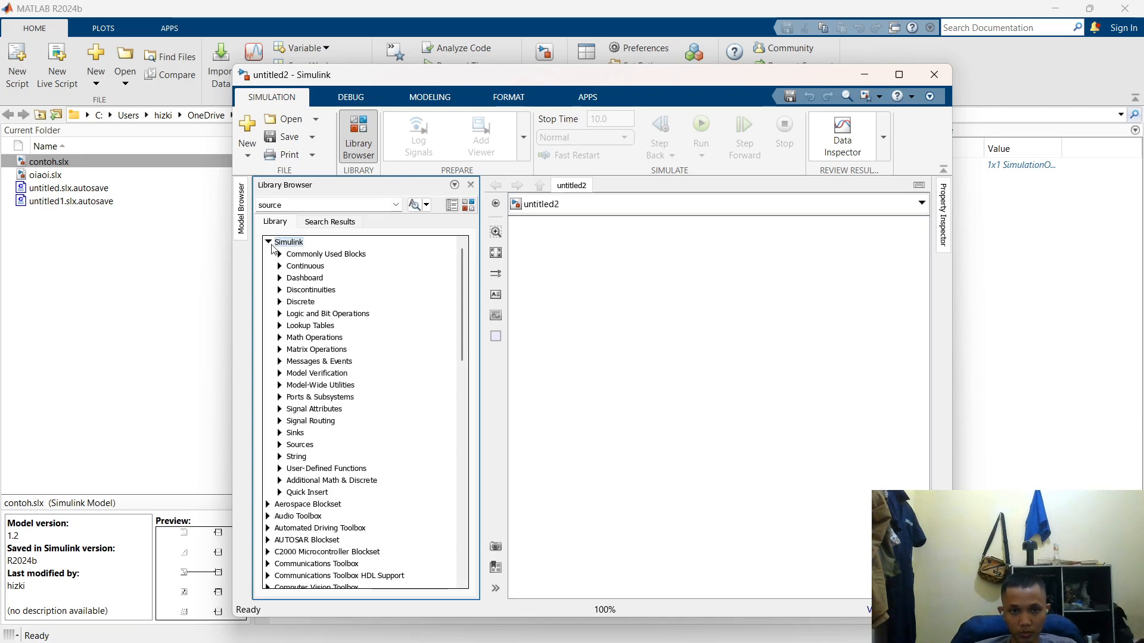
pyautogui.click(279, 445)
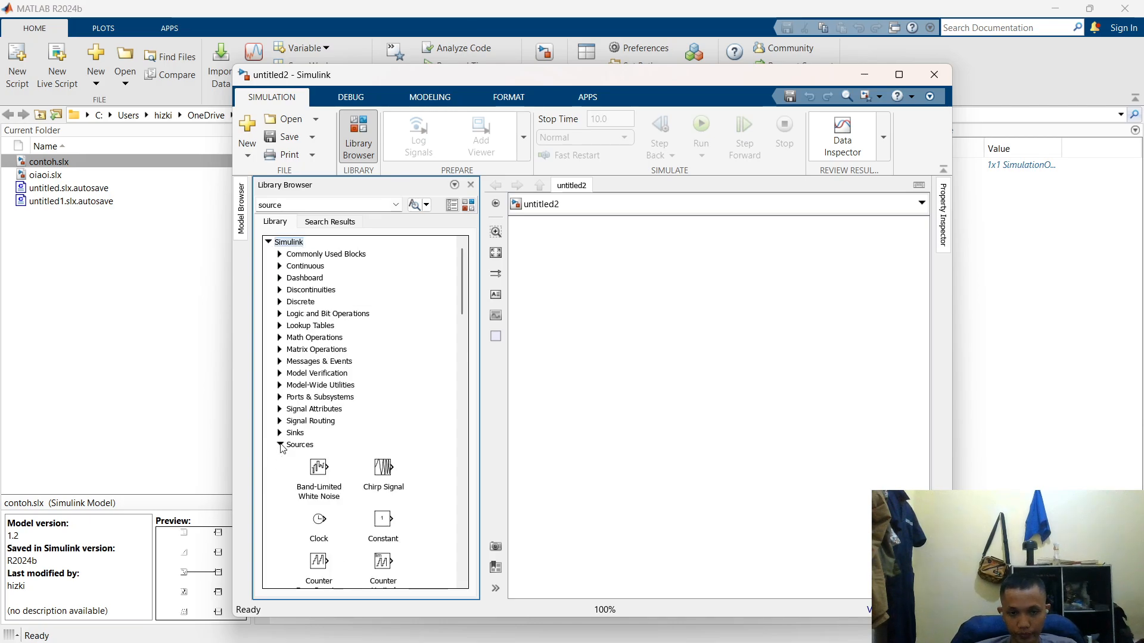
pyautogui.scroll(-4, 324, 424)
pyautogui.scroll(-8, 327, 423)
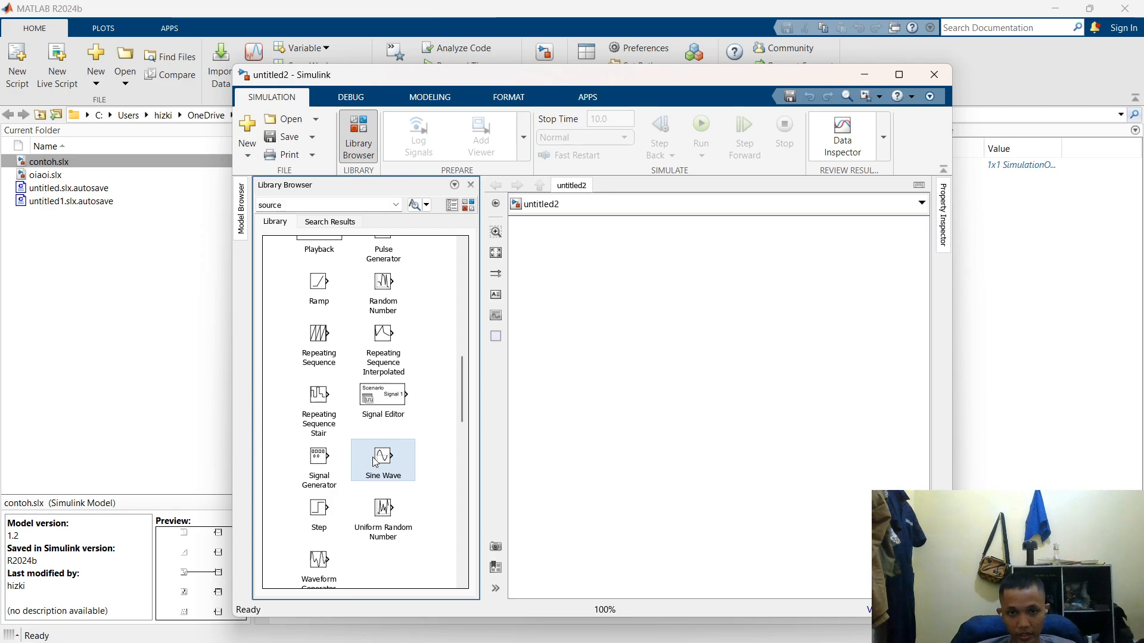
pyautogui.moveTo(376, 461); pyautogui.dragTo(538, 257)
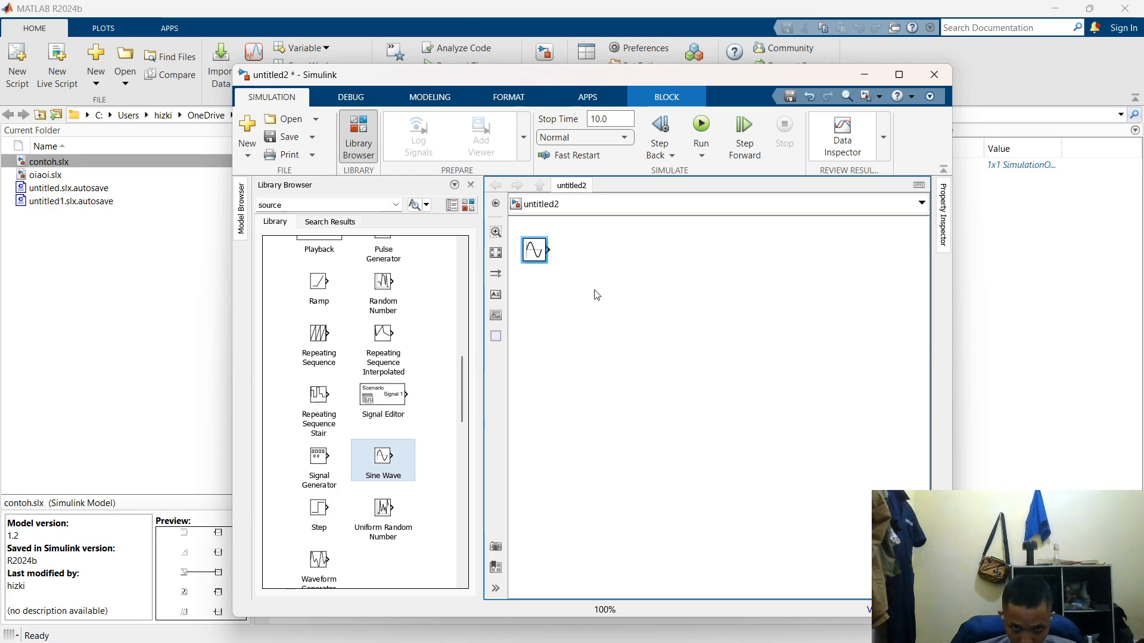
pyautogui.scroll(1, 593, 301)
pyautogui.scroll(-1, 586, 310)
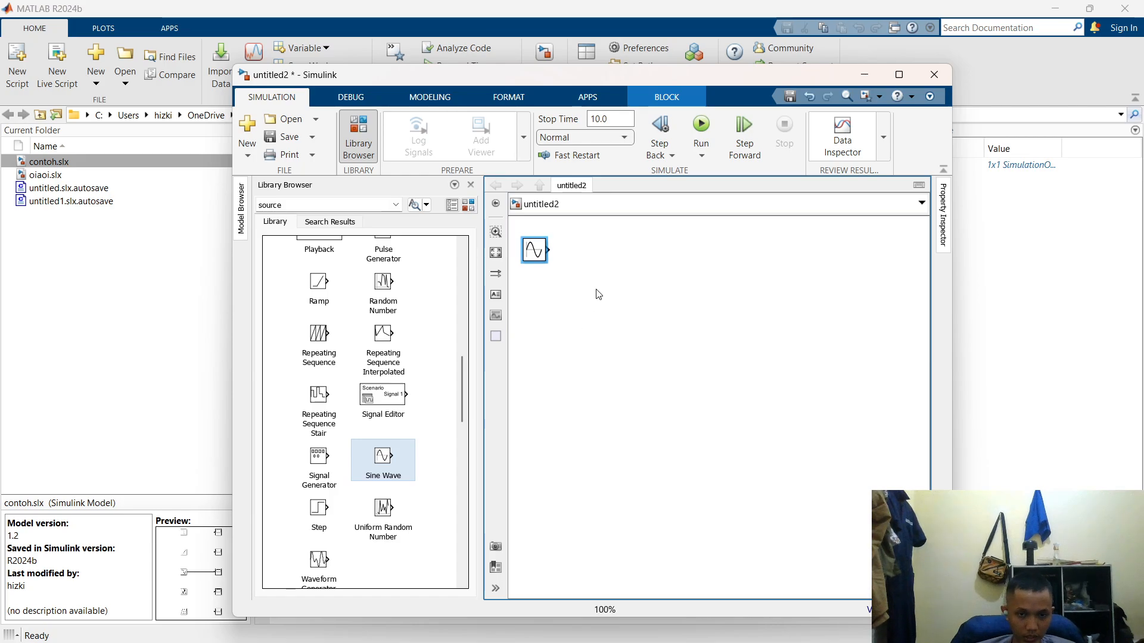
# - Add a Scope block level with the Sine Wave block and connect the Sine Wave output to its input
pyautogui.doubleClick(638, 375)
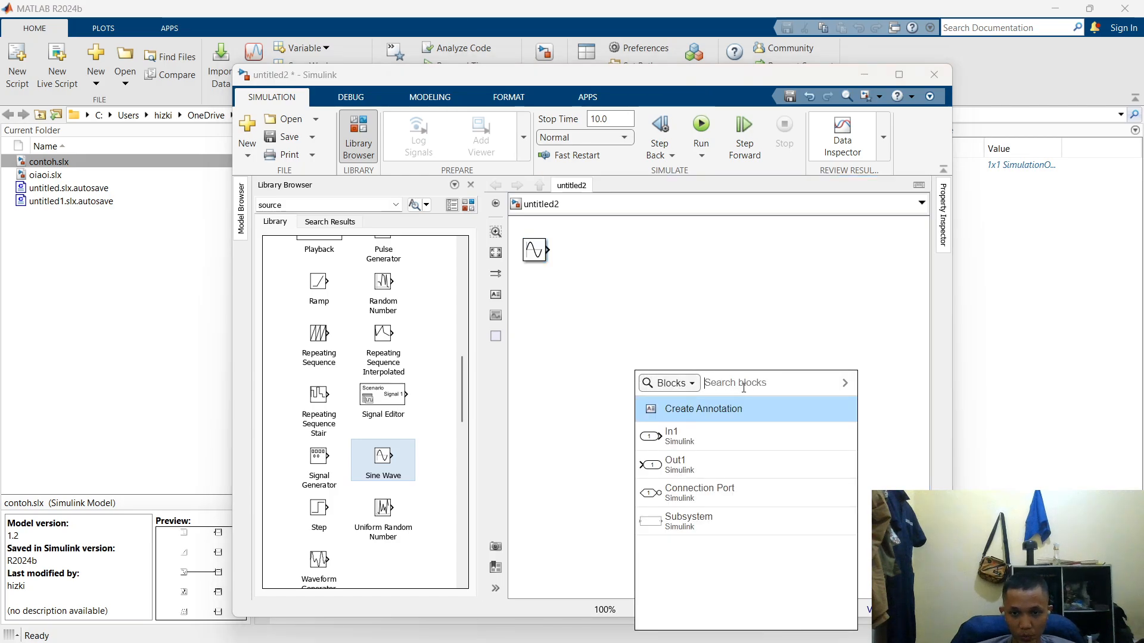
pyautogui.write('scope')
pyautogui.press('Return')
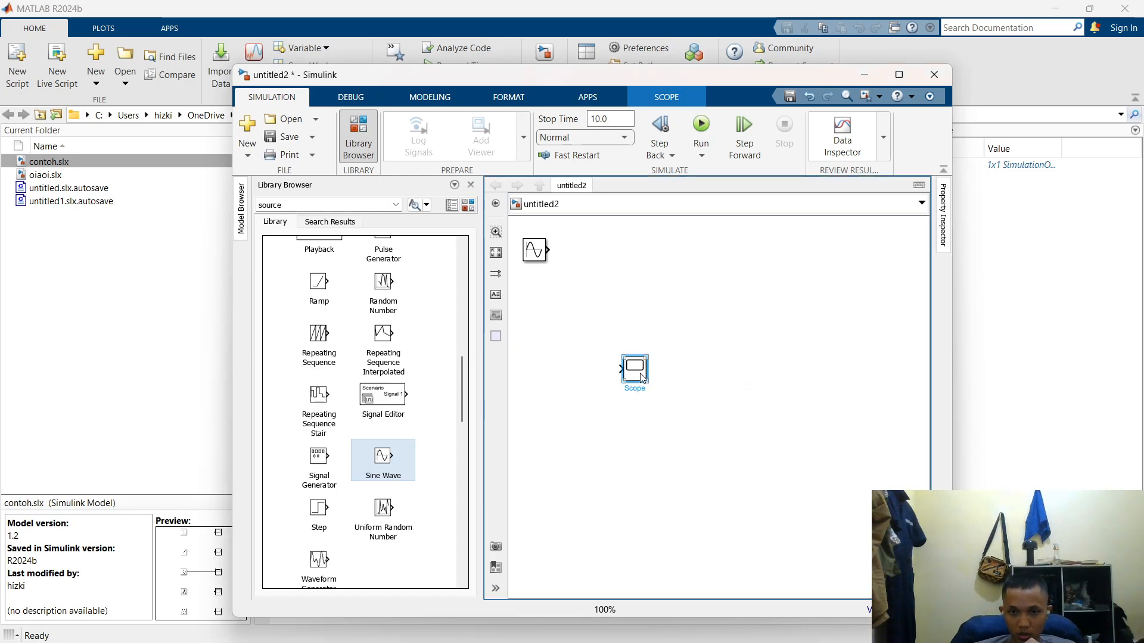
pyautogui.moveTo(642, 378); pyautogui.dragTo(682, 265)
pyautogui.click(713, 319)
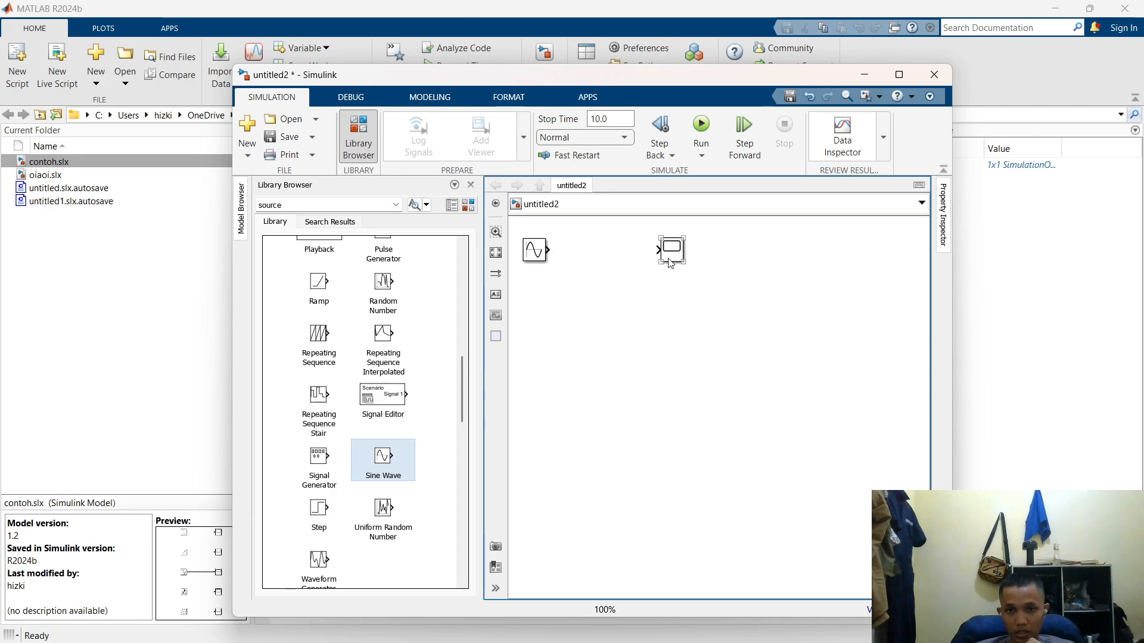
pyautogui.click(542, 255)
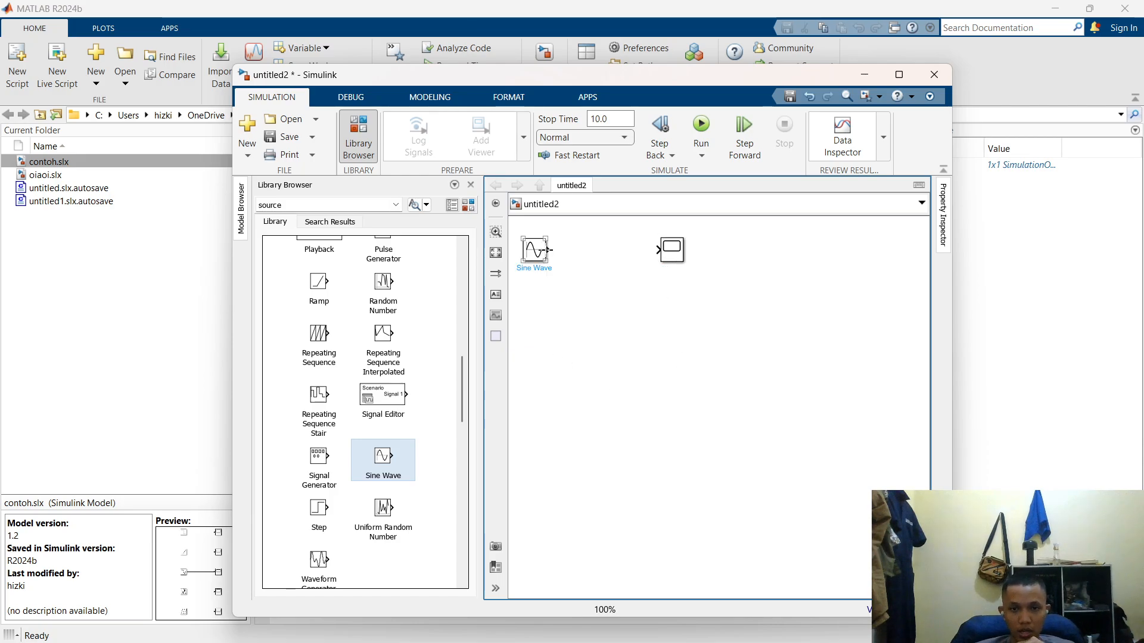
pyautogui.moveTo(547, 250); pyautogui.dragTo(657, 251)
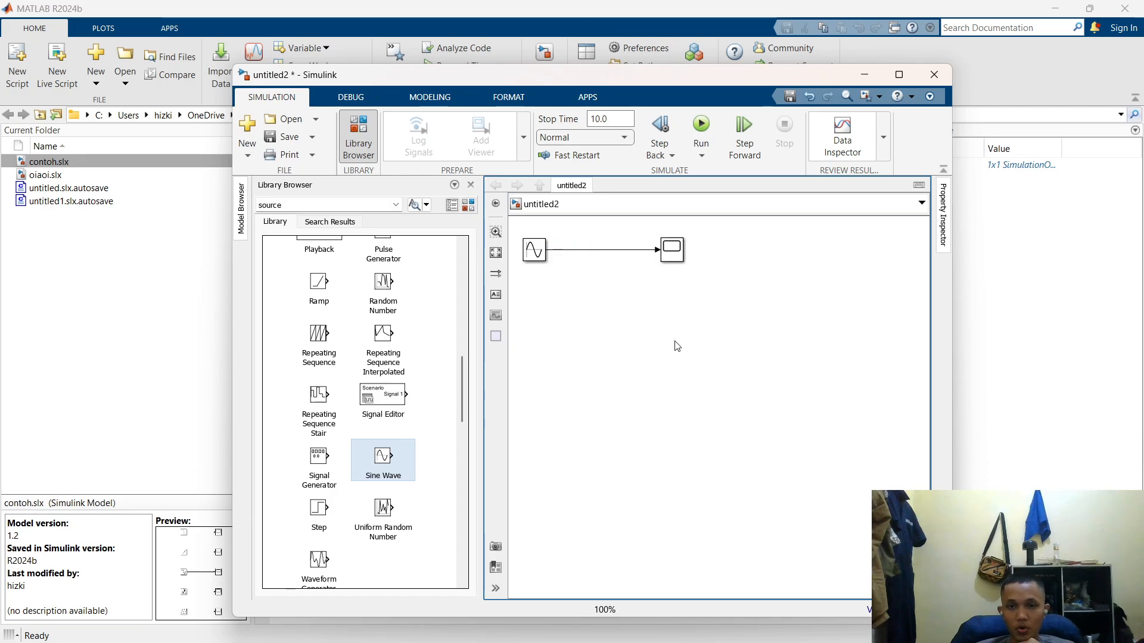
# - Run the simulation and view the sine signal in the Scope
pyautogui.click(701, 143)
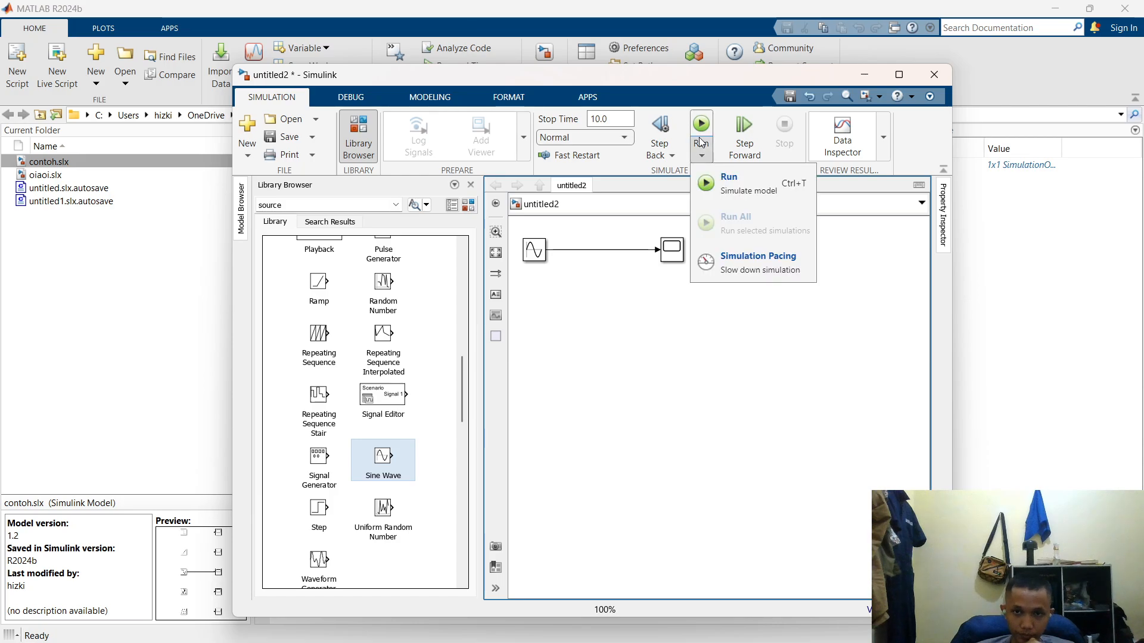
pyautogui.click(728, 178)
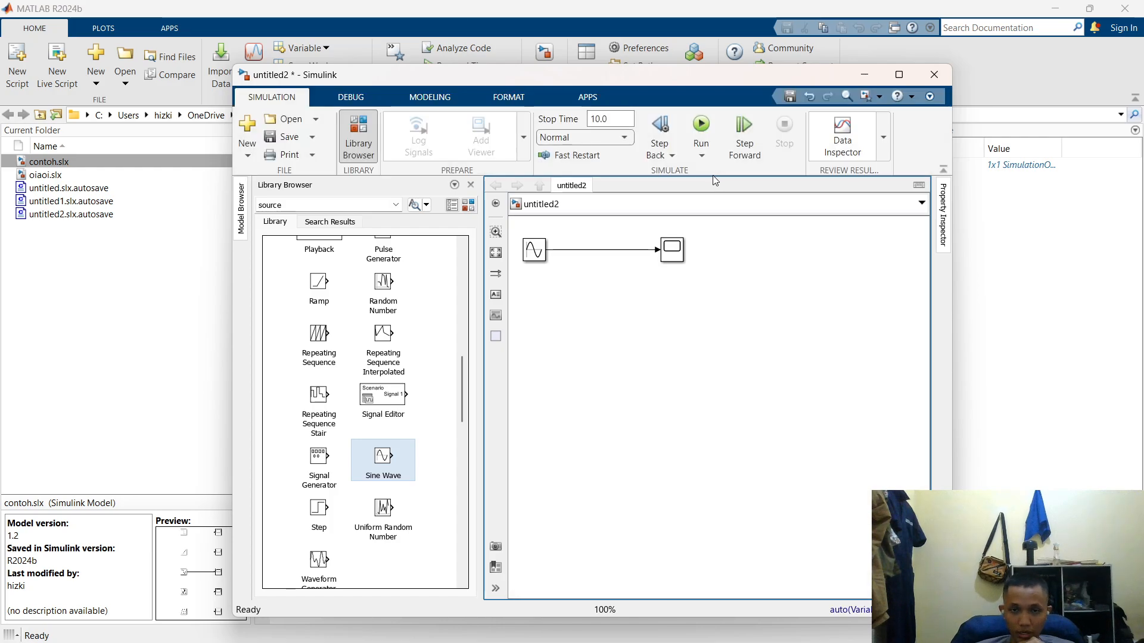
pyautogui.click(677, 256)
pyautogui.doubleClick(678, 256)
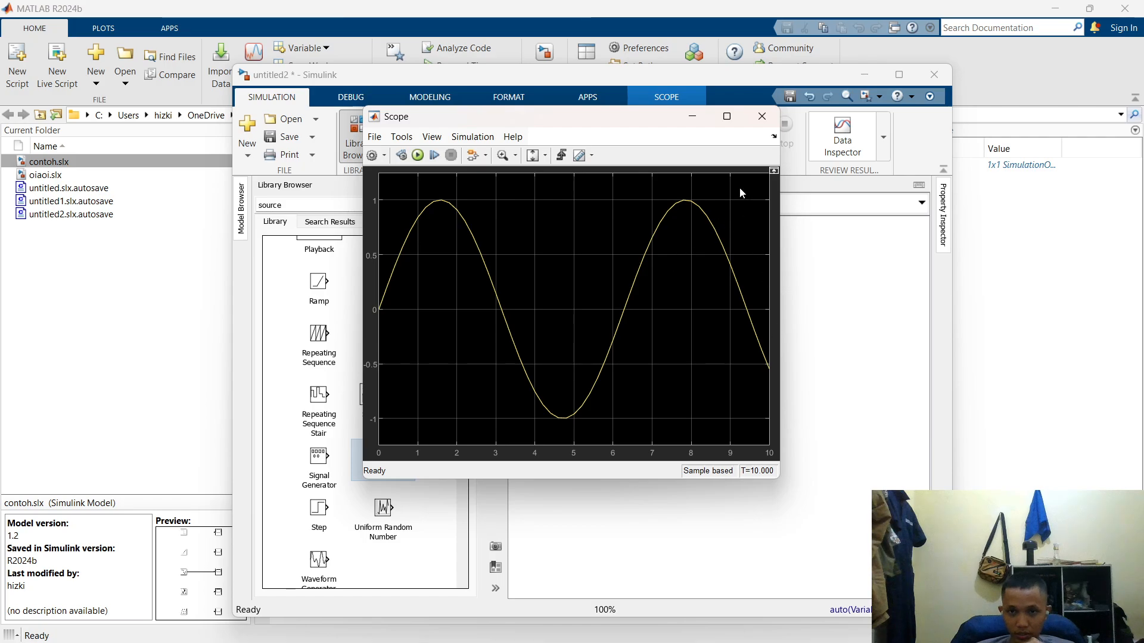
pyautogui.click(705, 124)
# - Open the Sine Wave block's parameters and examine the waveform in the Scope again
pyautogui.doubleClick(540, 261)
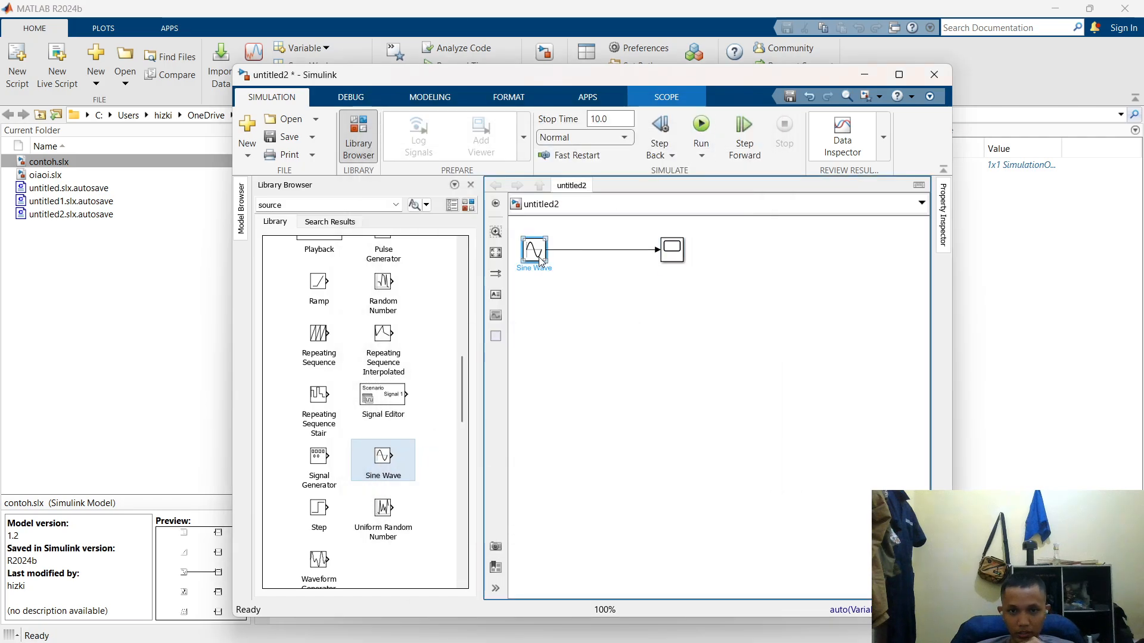
pyautogui.click(526, 357)
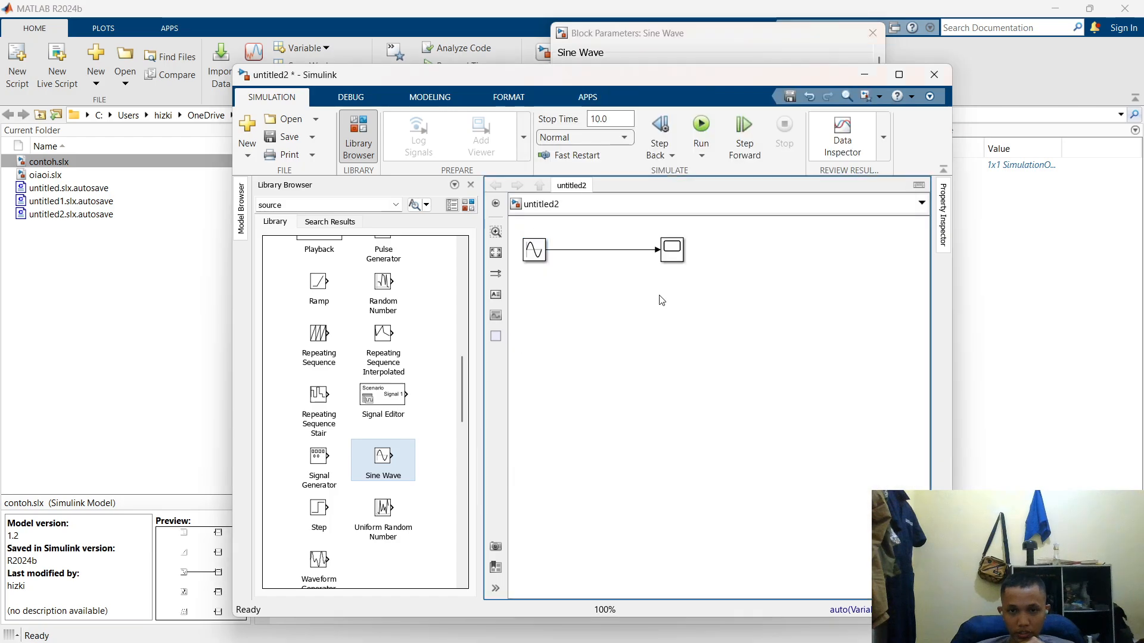
pyautogui.doubleClick(678, 255)
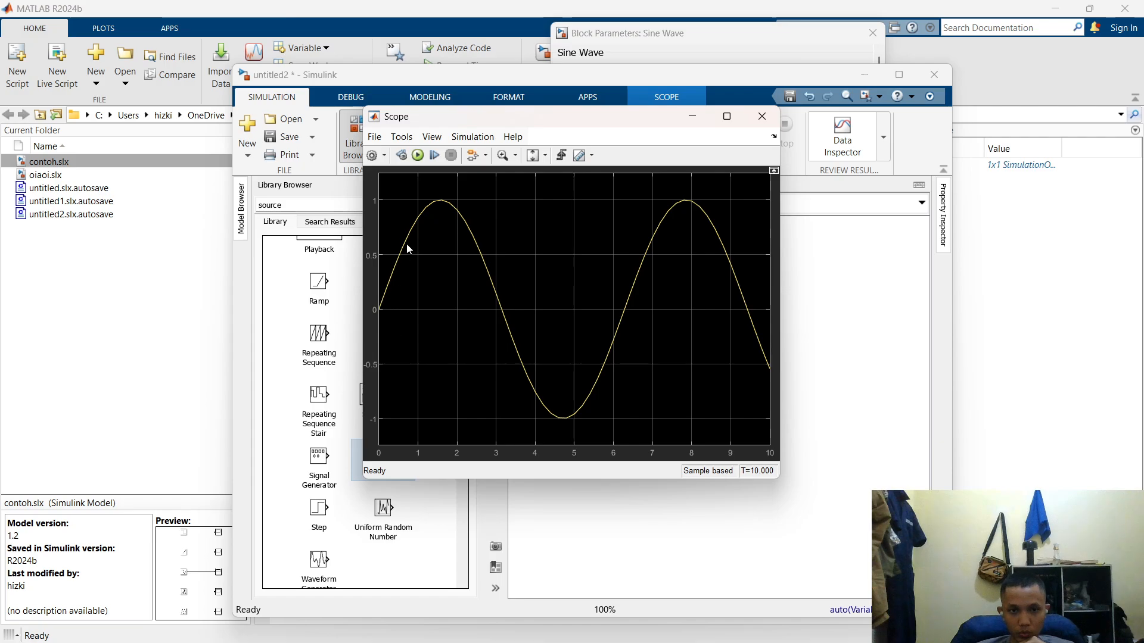
pyautogui.click(692, 118)
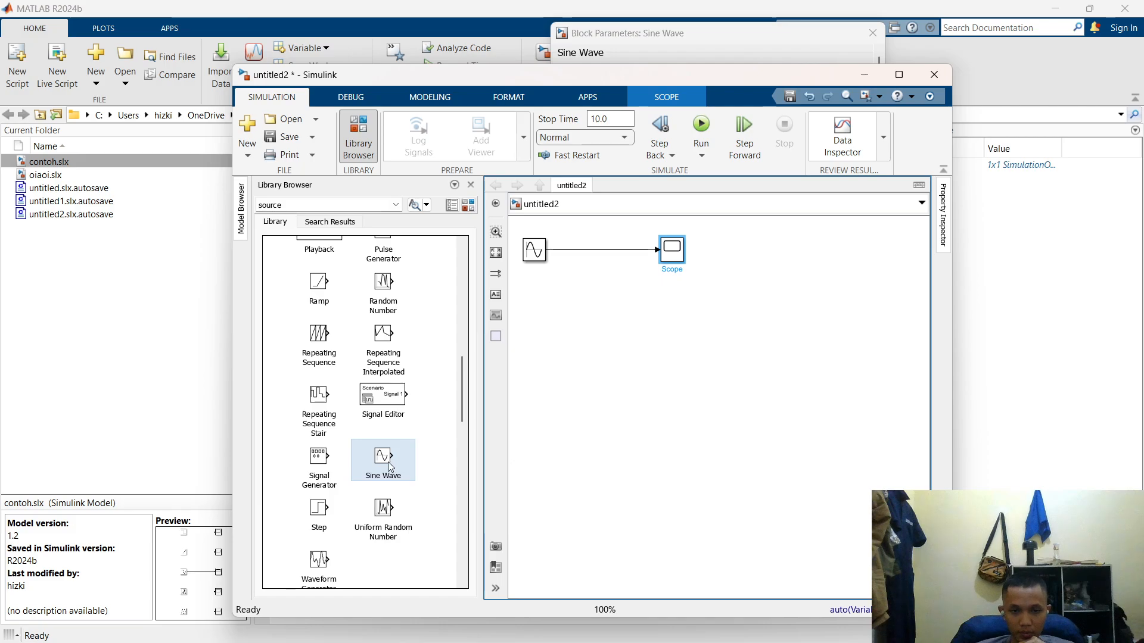
# - Add a second Sine Wave block below the first chain and a Gain block beside it
pyautogui.moveTo(388, 462); pyautogui.dragTo(546, 377)
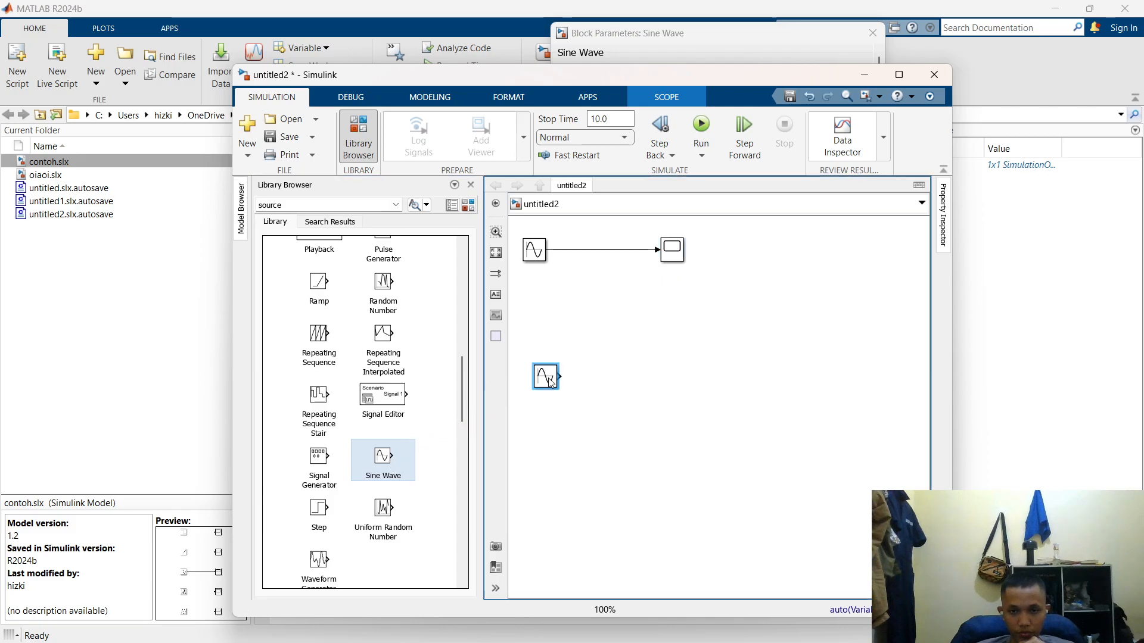
pyautogui.doubleClick(640, 383)
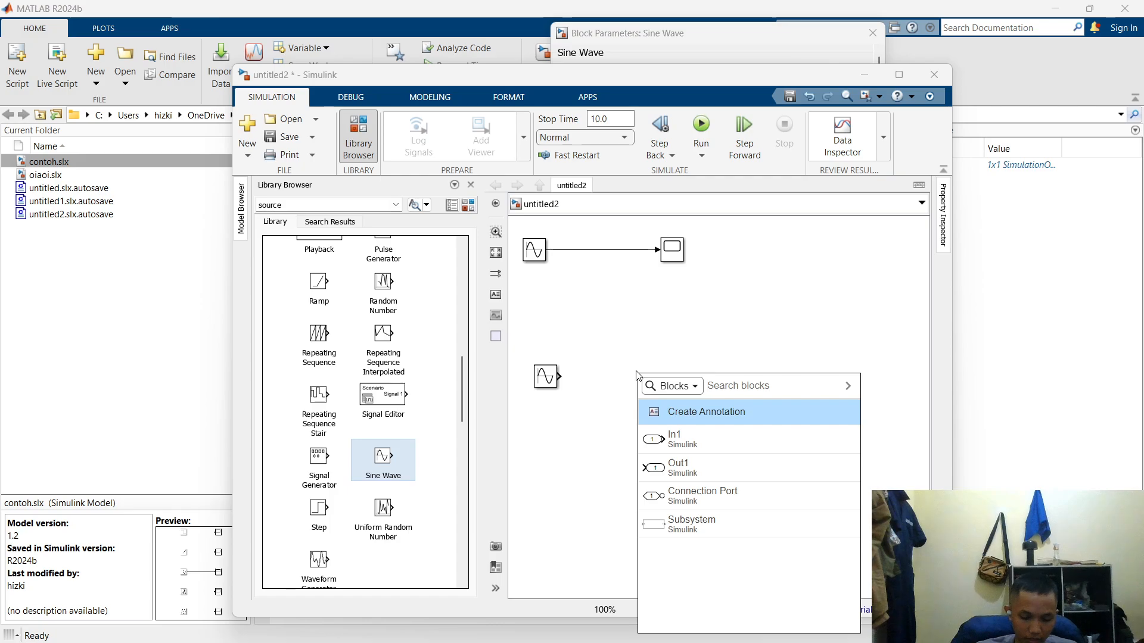
pyautogui.write('gain')
pyautogui.press('Return')
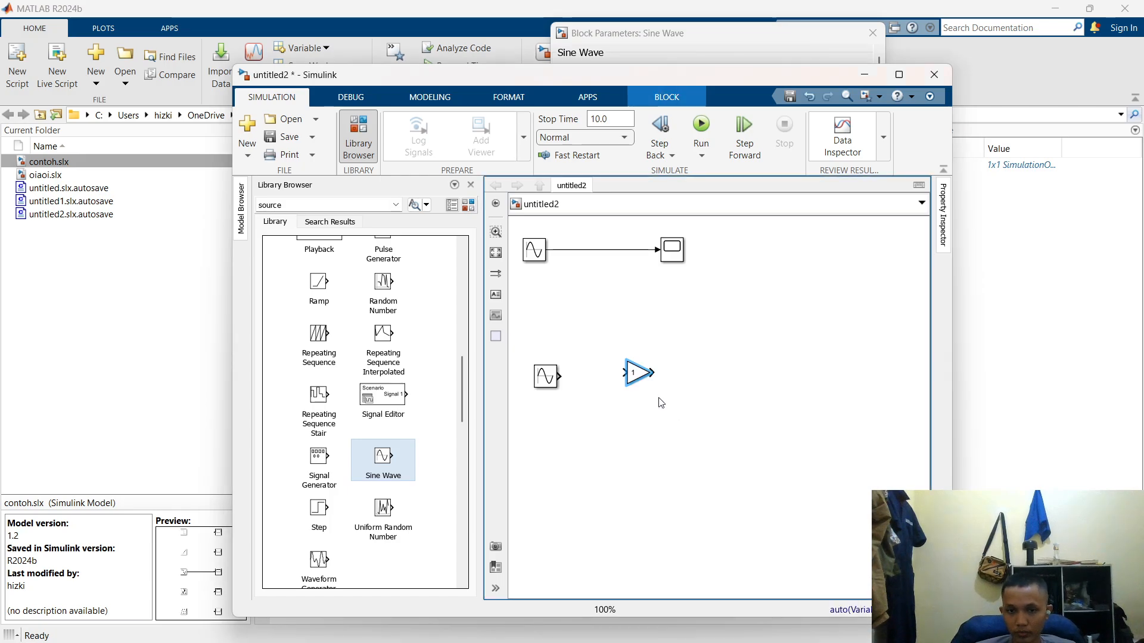
# - Add a second Scope block in line with the Gain block and place a Mux block between them
pyautogui.doubleClick(720, 399)
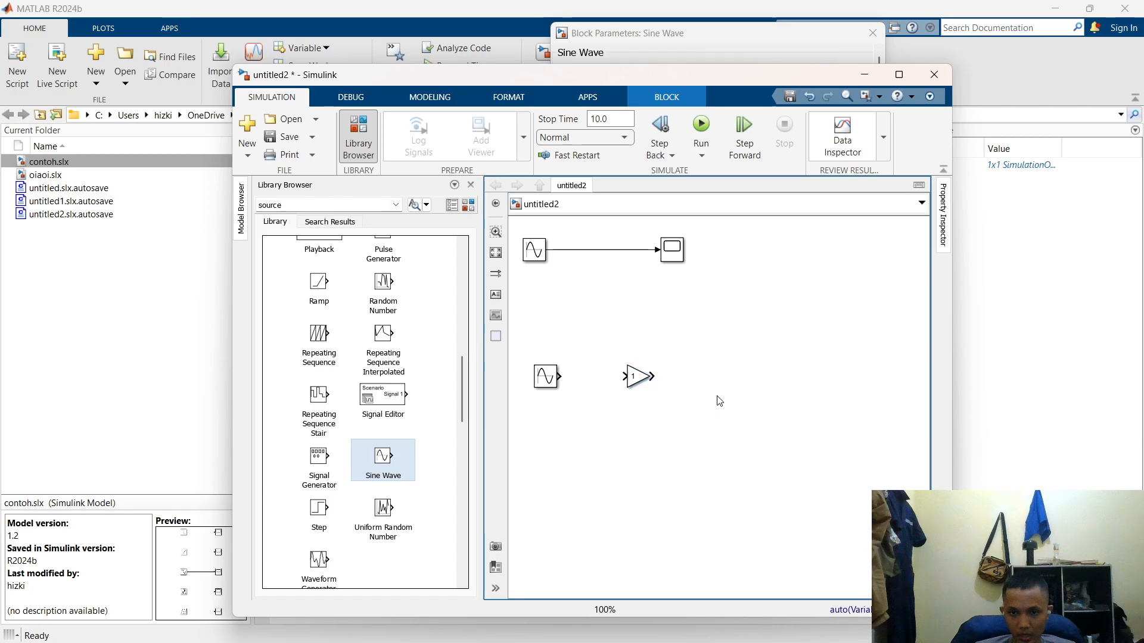
pyautogui.write('scope')
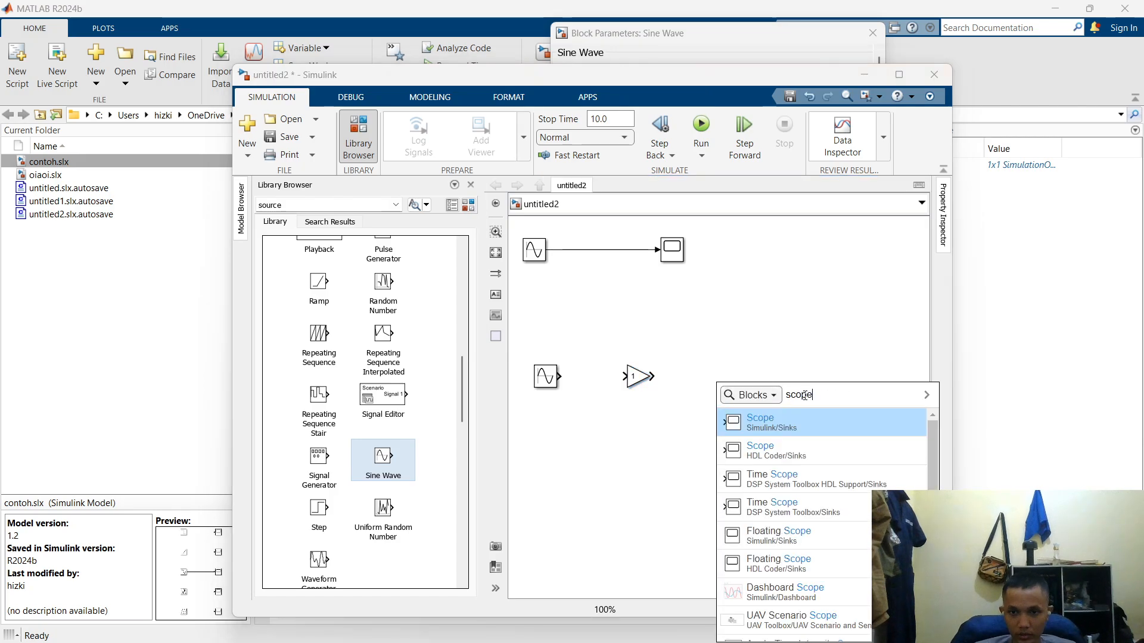
pyautogui.click(777, 417)
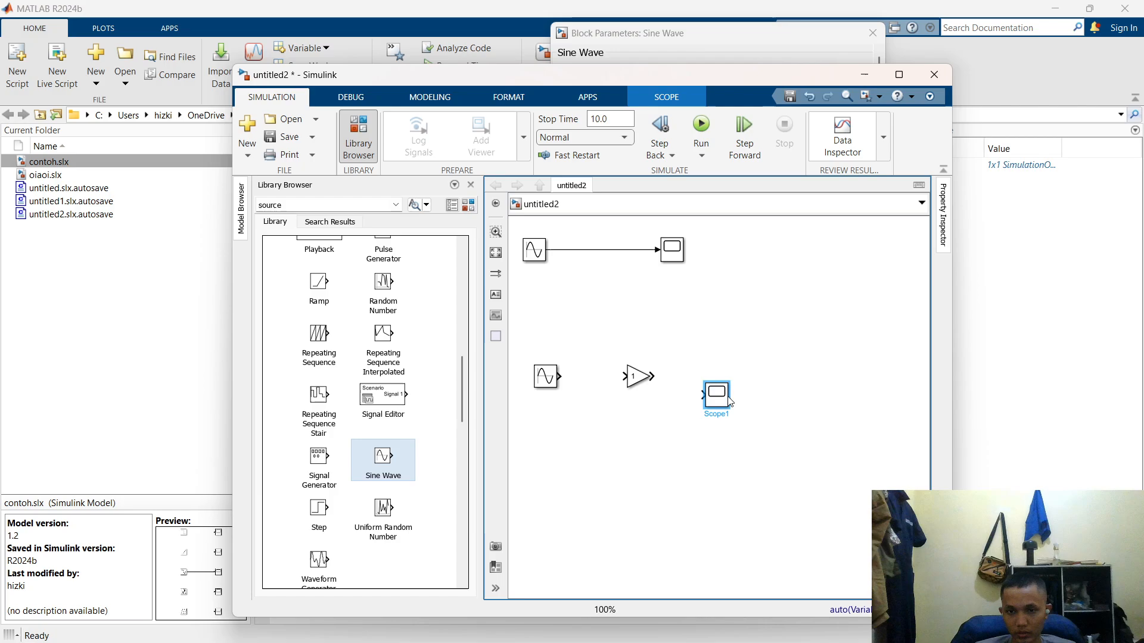
pyautogui.doubleClick(755, 396)
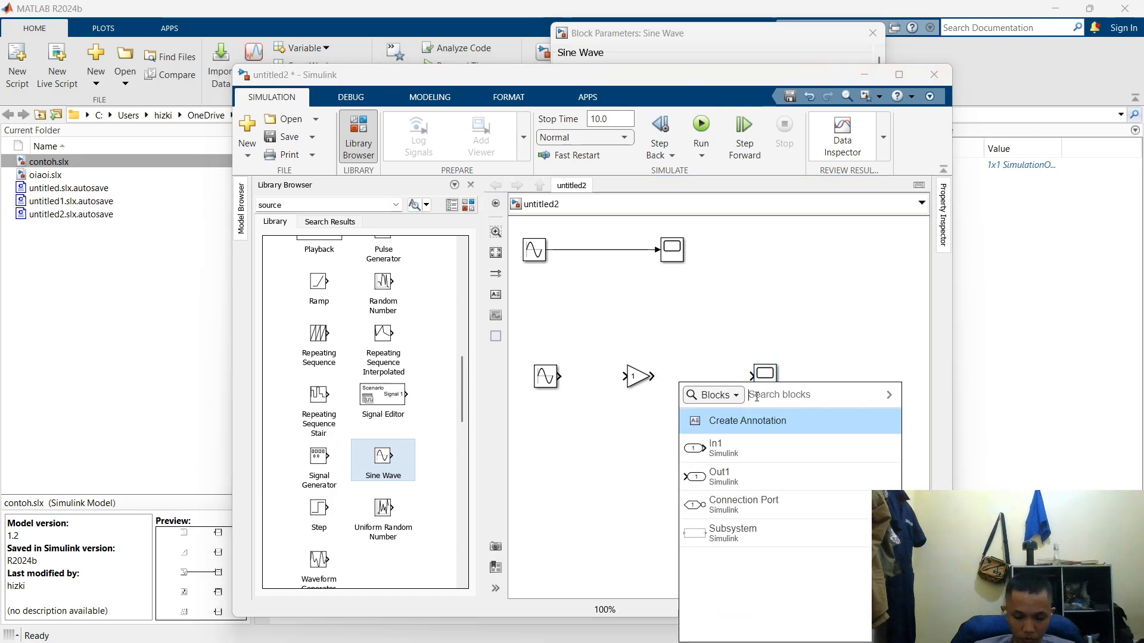
pyautogui.write('mux')
pyautogui.click(758, 429)
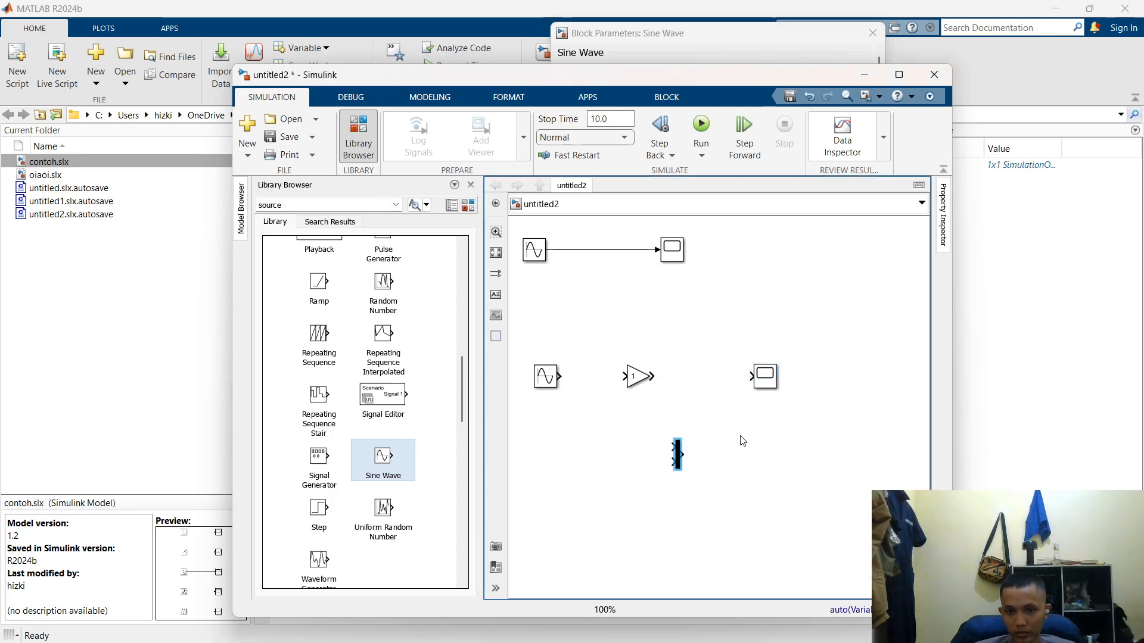
pyautogui.moveTo(682, 454); pyautogui.dragTo(705, 388)
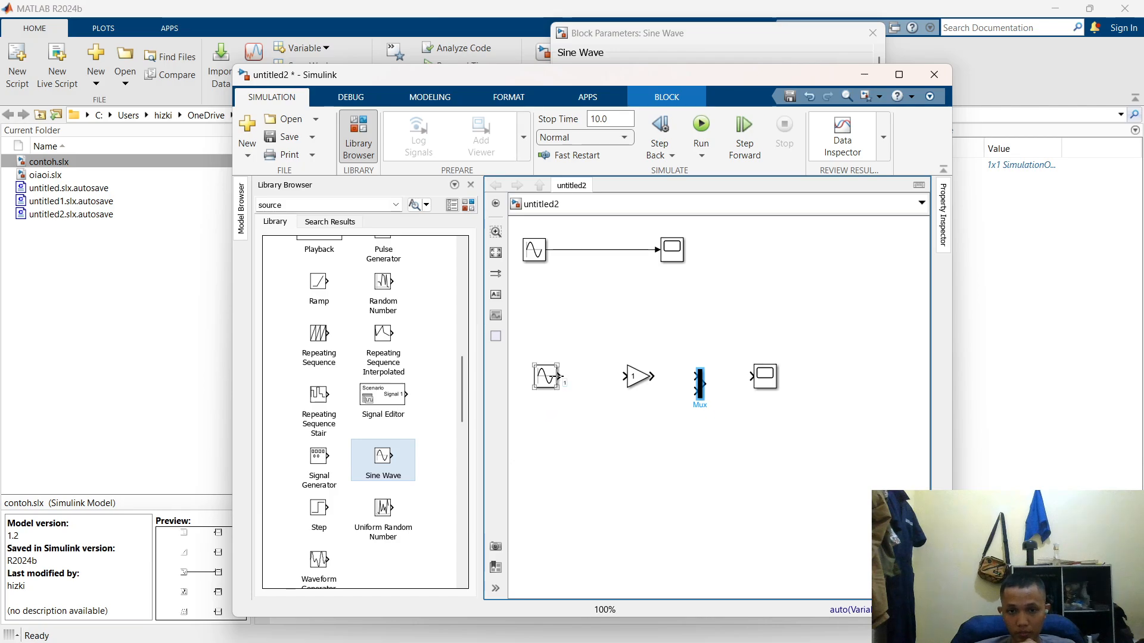
# - Connect the second Sine Wave through the Gain block and the Mux's upper input to the second Scope
pyautogui.moveTo(560, 376); pyautogui.dragTo(753, 375)
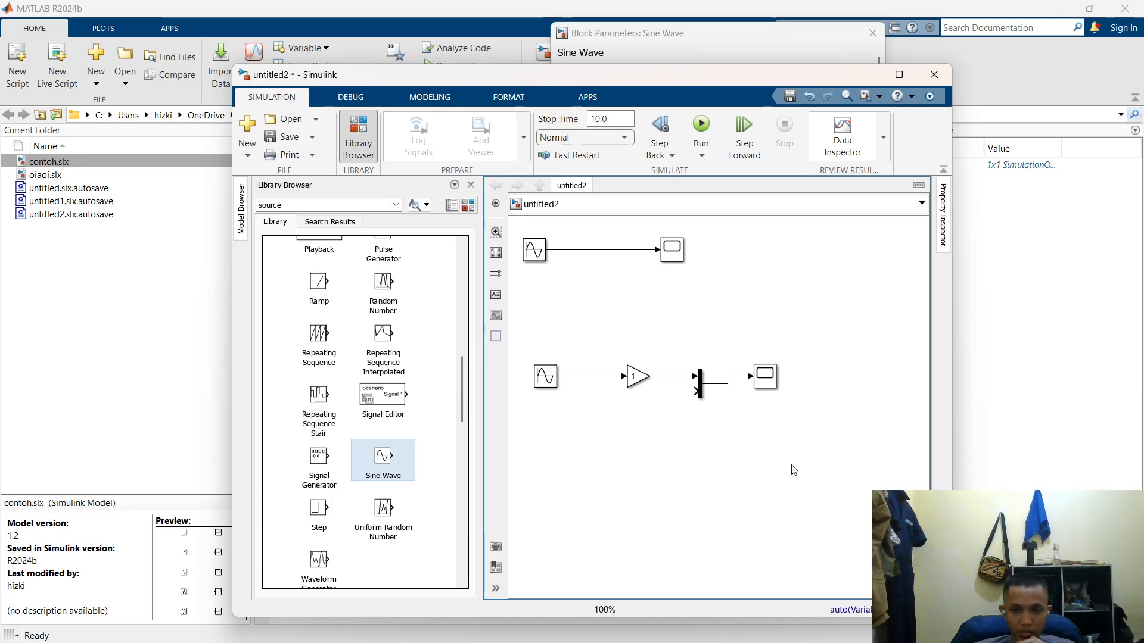
pyautogui.click(643, 382)
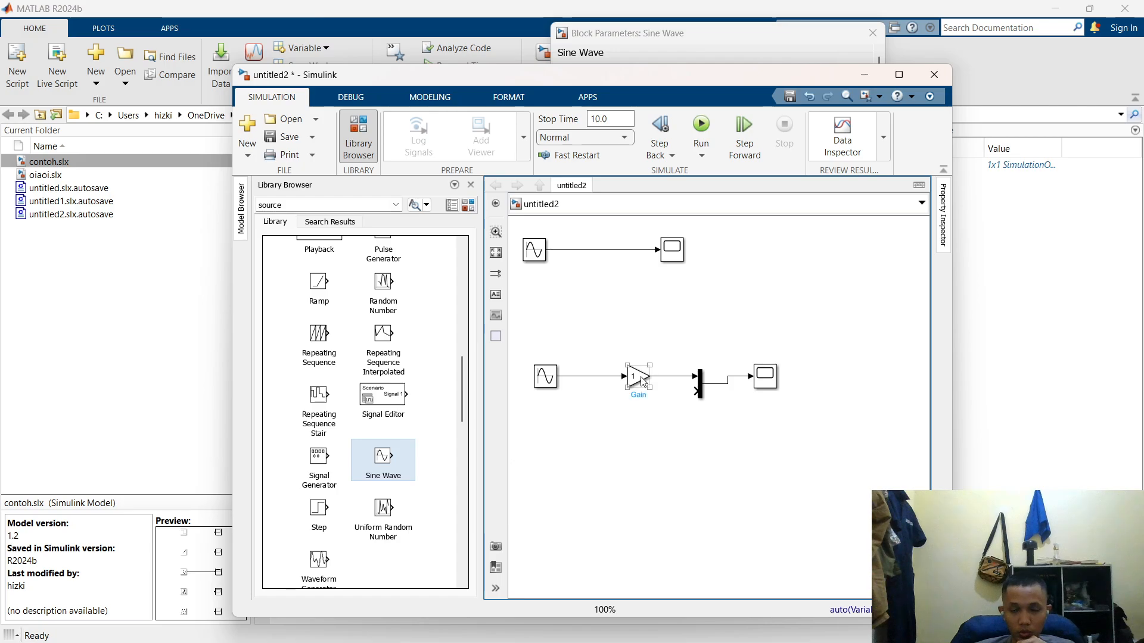
pyautogui.click(638, 484)
pyautogui.click(539, 380)
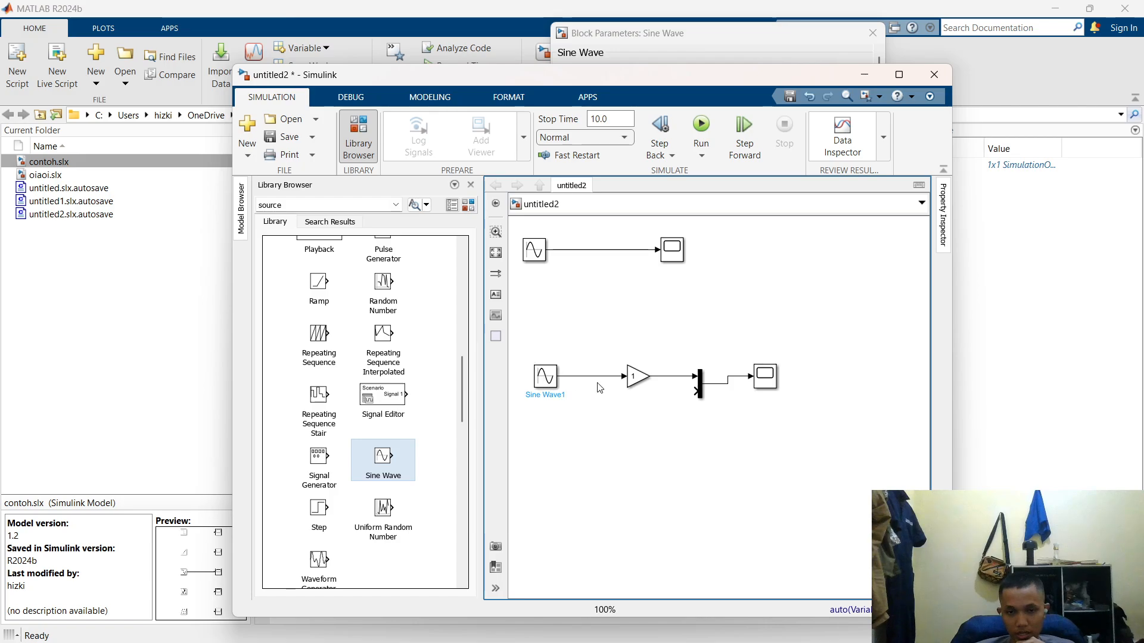
# - Set the Gain block's gain to 3
pyautogui.doubleClick(639, 380)
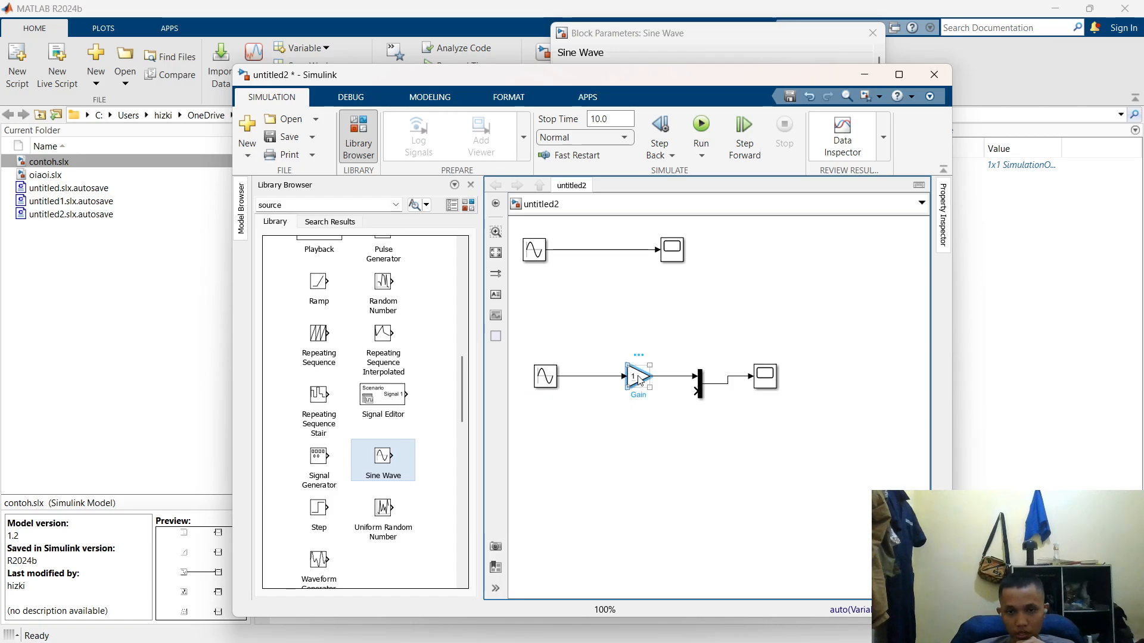
pyautogui.write('3')
pyautogui.press('Return')
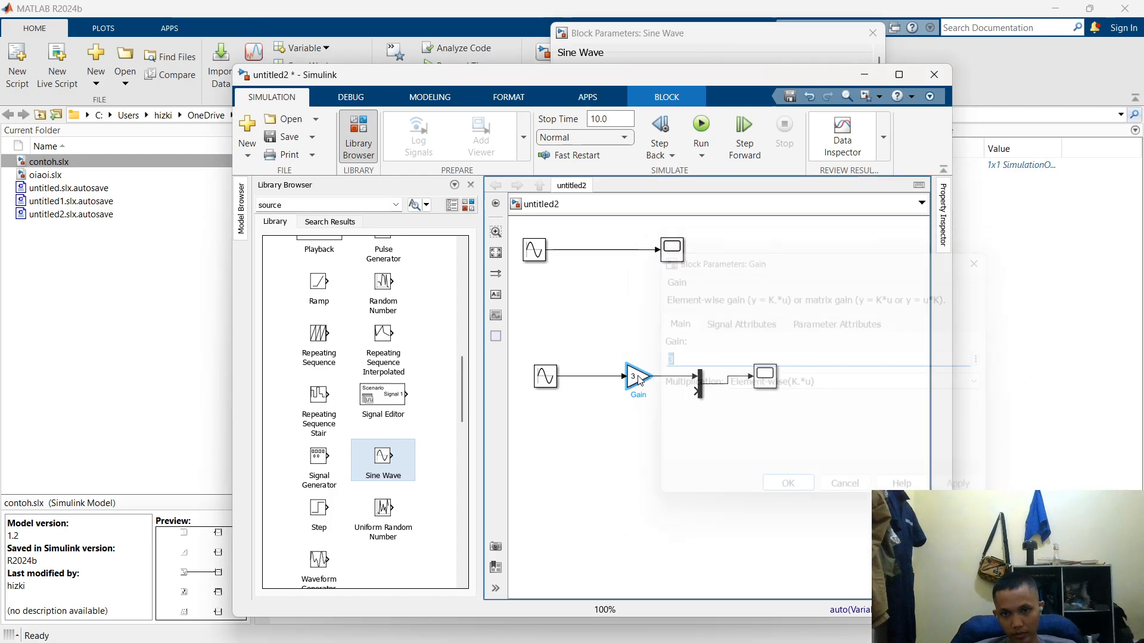
pyautogui.click(591, 434)
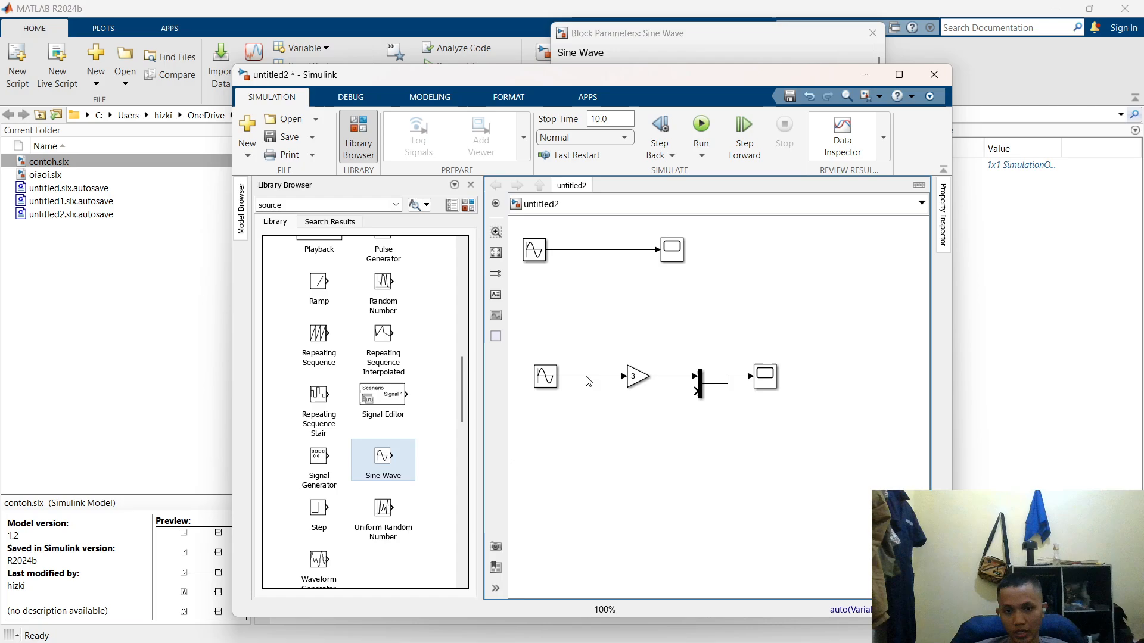
# - Branch the second Sine Wave's signal ahead of the Gain block to the Mux's lower input and run the simulation
pyautogui.moveTo(596, 377); pyautogui.dragTo(694, 391)
pyautogui.click(698, 436)
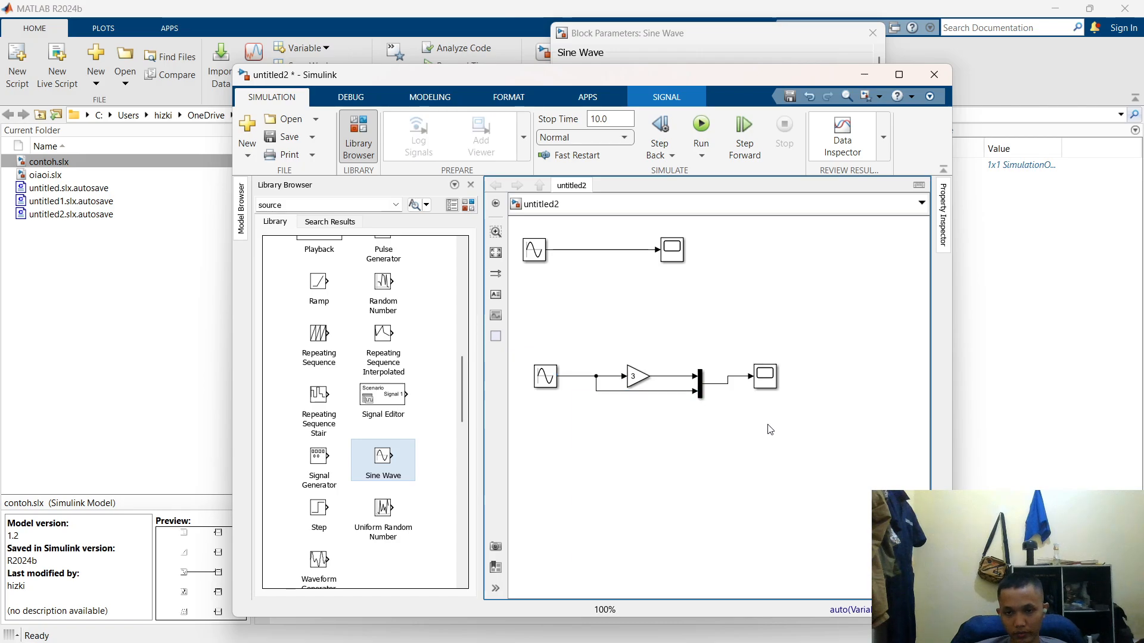
pyautogui.click(701, 125)
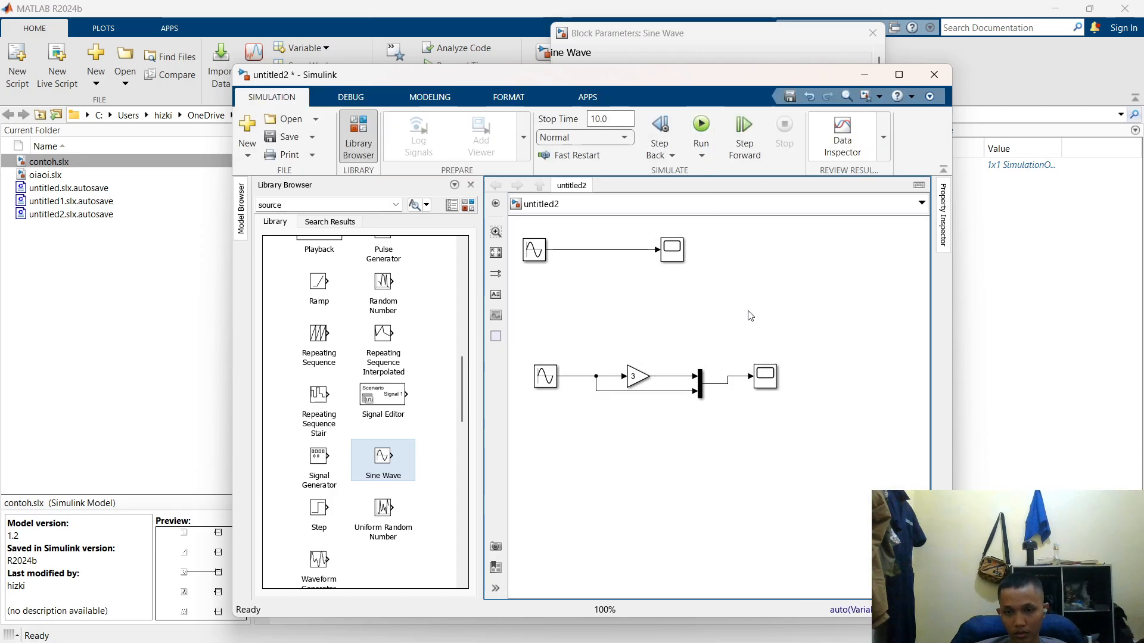
# - Examine the amplified and original sine waves on the second Scope's plot
pyautogui.click(766, 374)
pyautogui.doubleClick(766, 373)
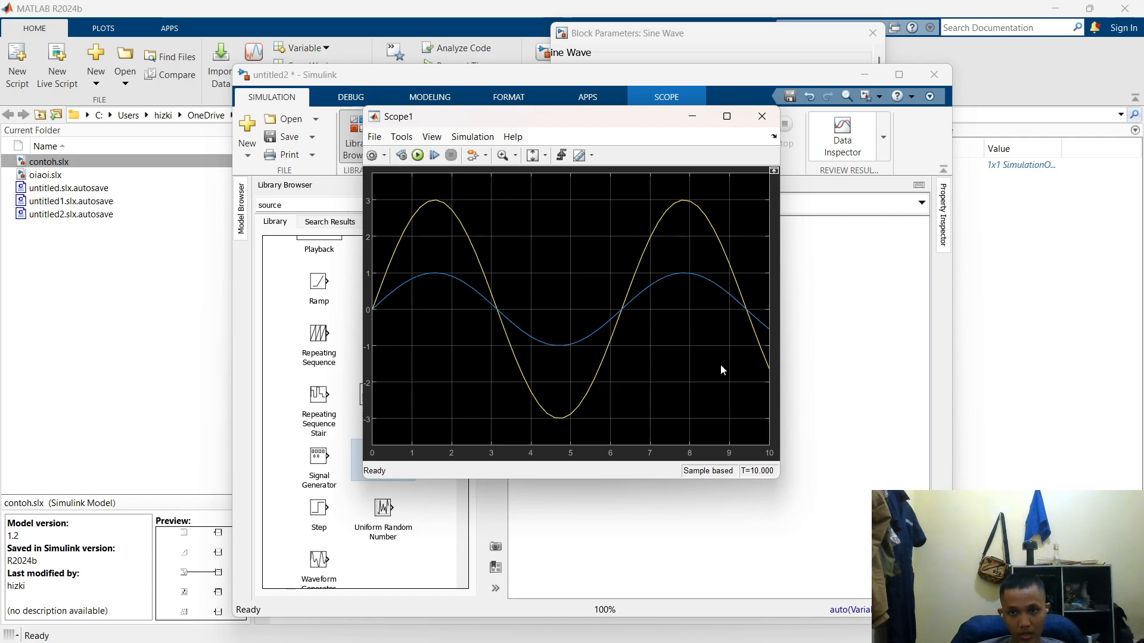
pyautogui.click(692, 116)
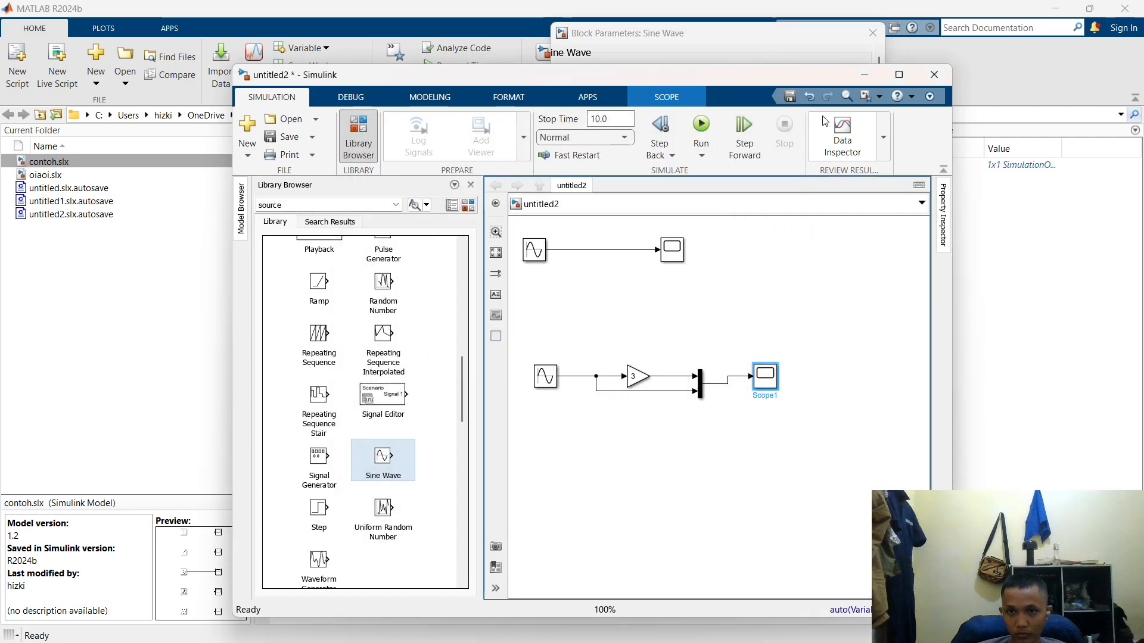
# - Put the untitled2 model aside and open the saved model contoh.slx from the current folder
pyautogui.click(863, 84)
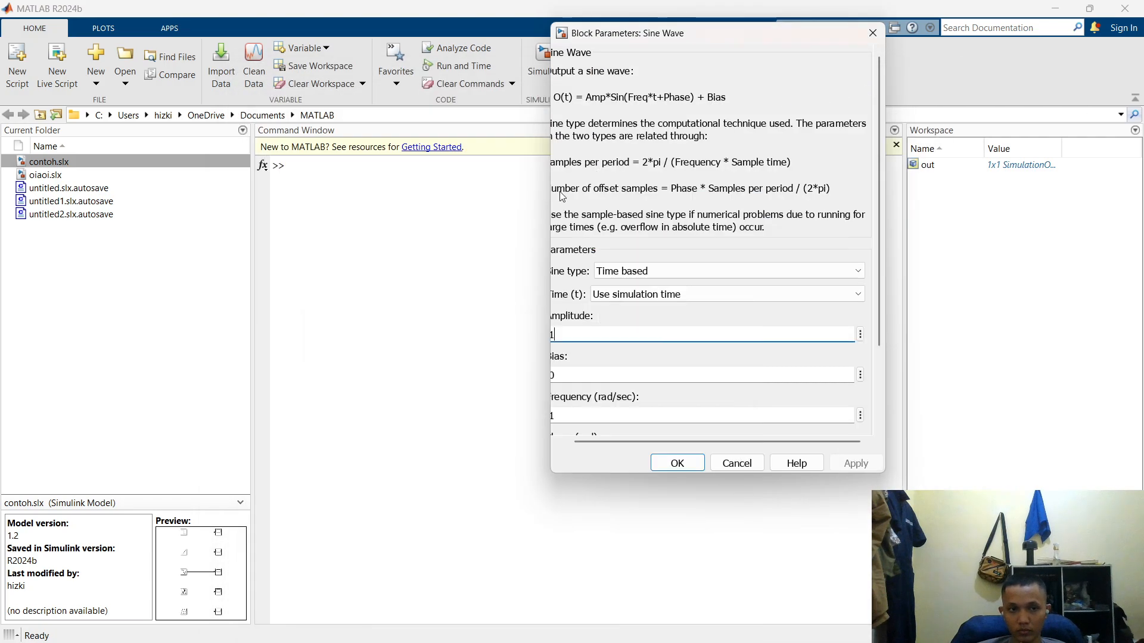
pyautogui.click(232, 196)
pyautogui.doubleClick(169, 164)
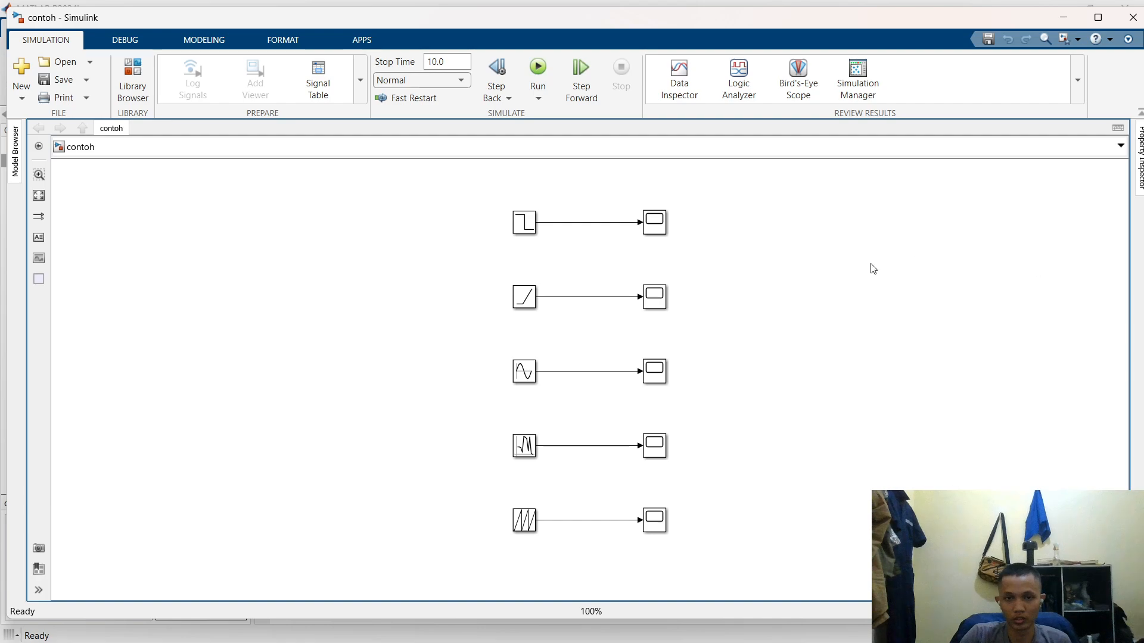
# - Run the contoh simulation and view the Step block's signal on its Scope
pyautogui.click(516, 221)
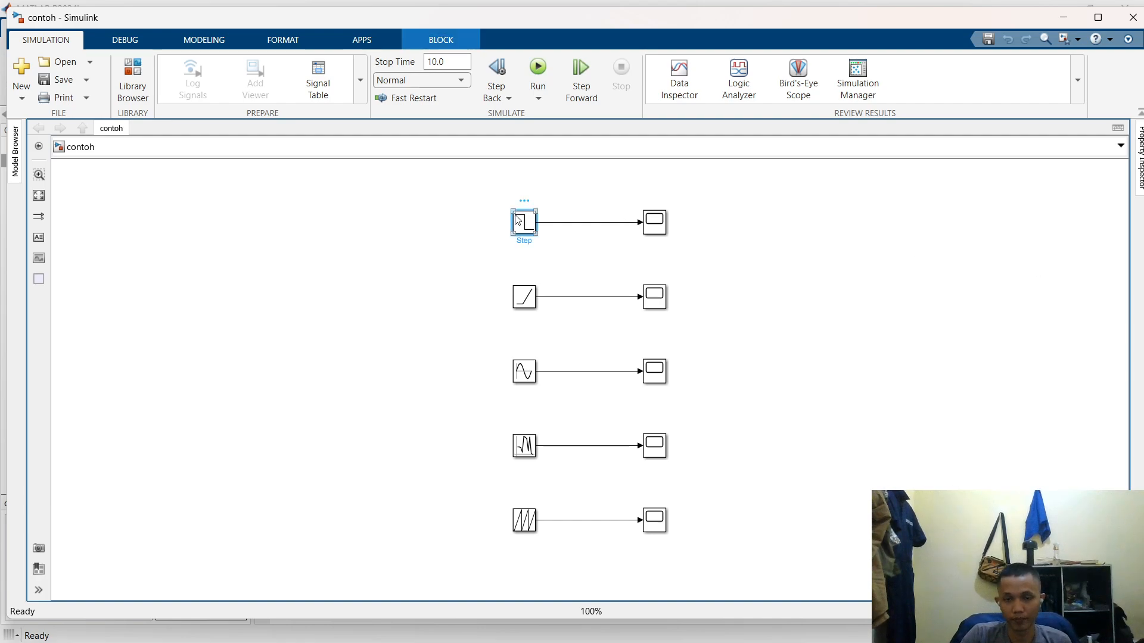
pyautogui.click(815, 274)
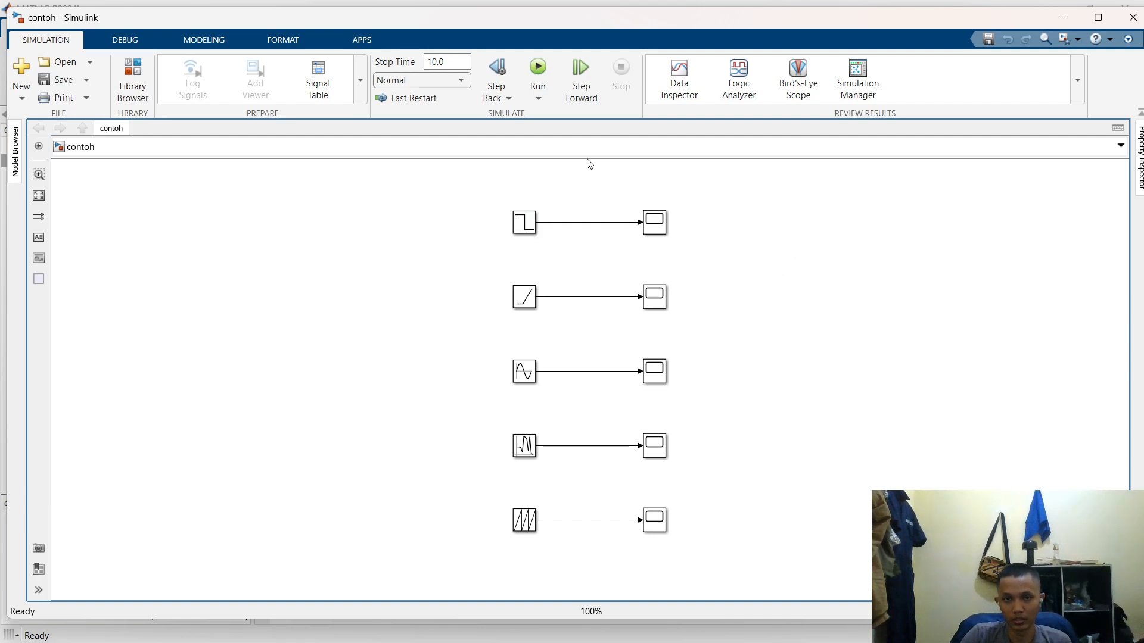
pyautogui.click(538, 72)
pyautogui.doubleClick(647, 224)
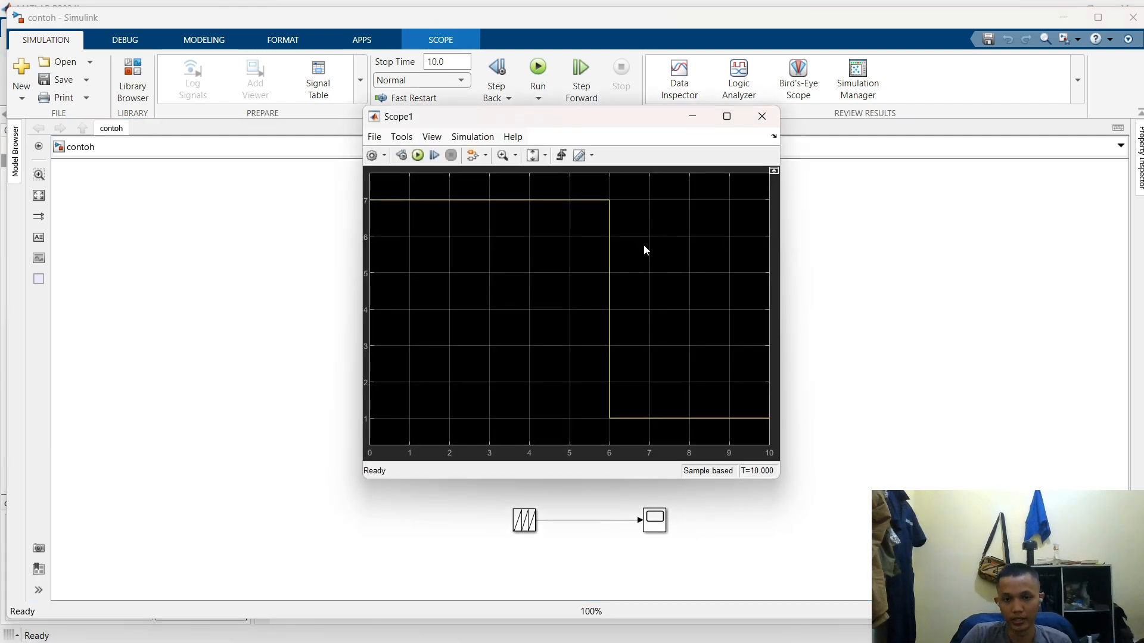
pyautogui.click(324, 281)
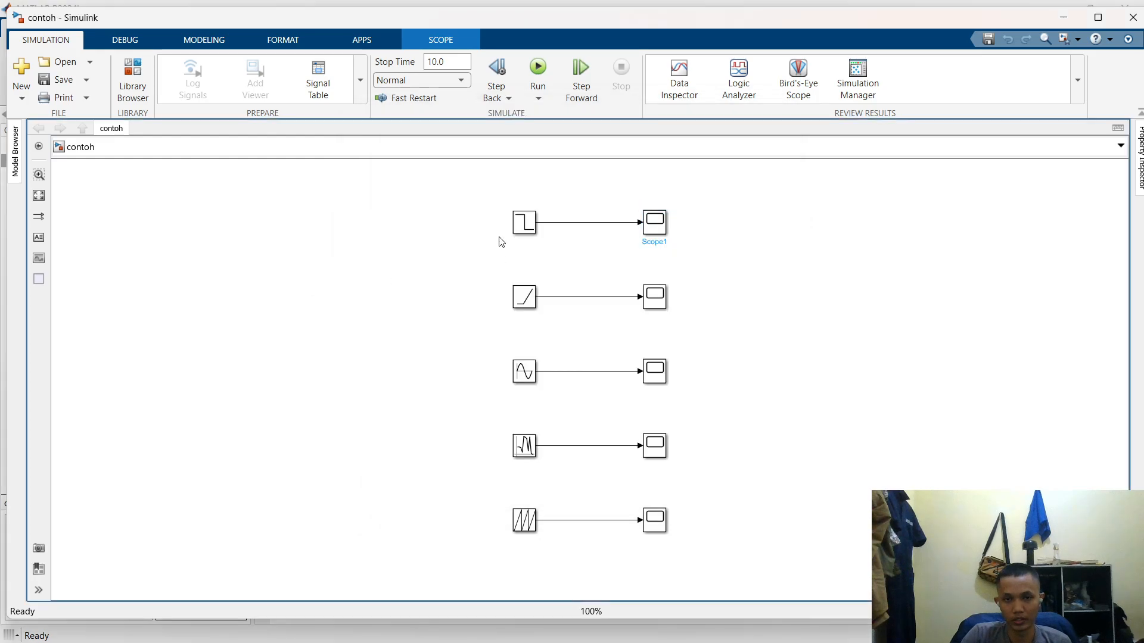
# - Review the Step block's step time, initial value and final value, and compare them with its Scope plot
pyautogui.doubleClick(524, 223)
pyautogui.click(449, 269)
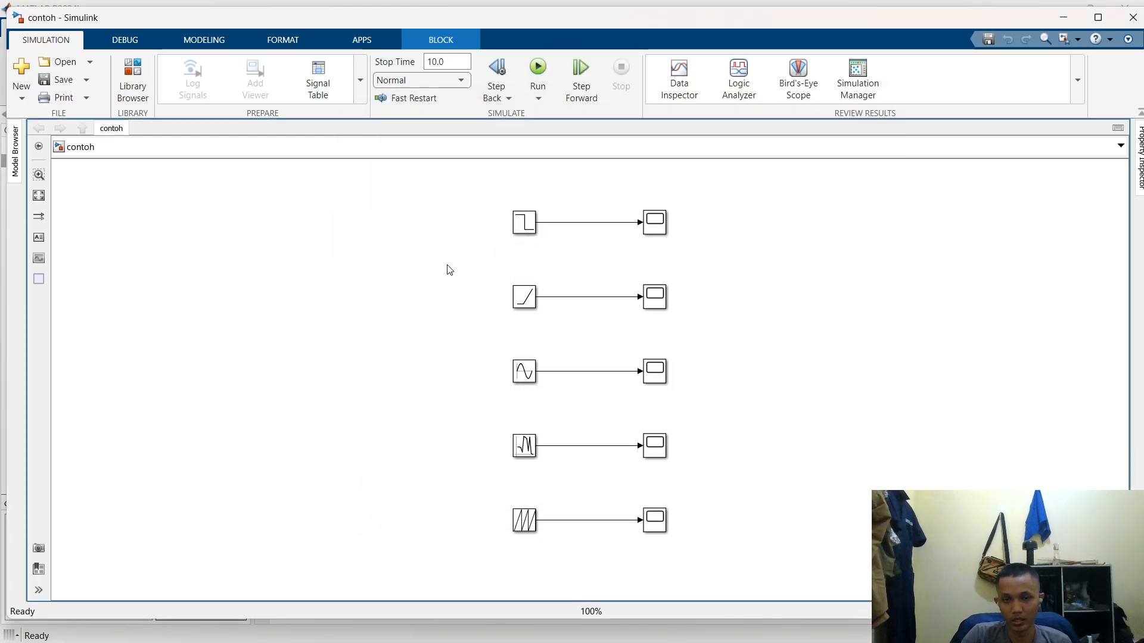
pyautogui.doubleClick(524, 222)
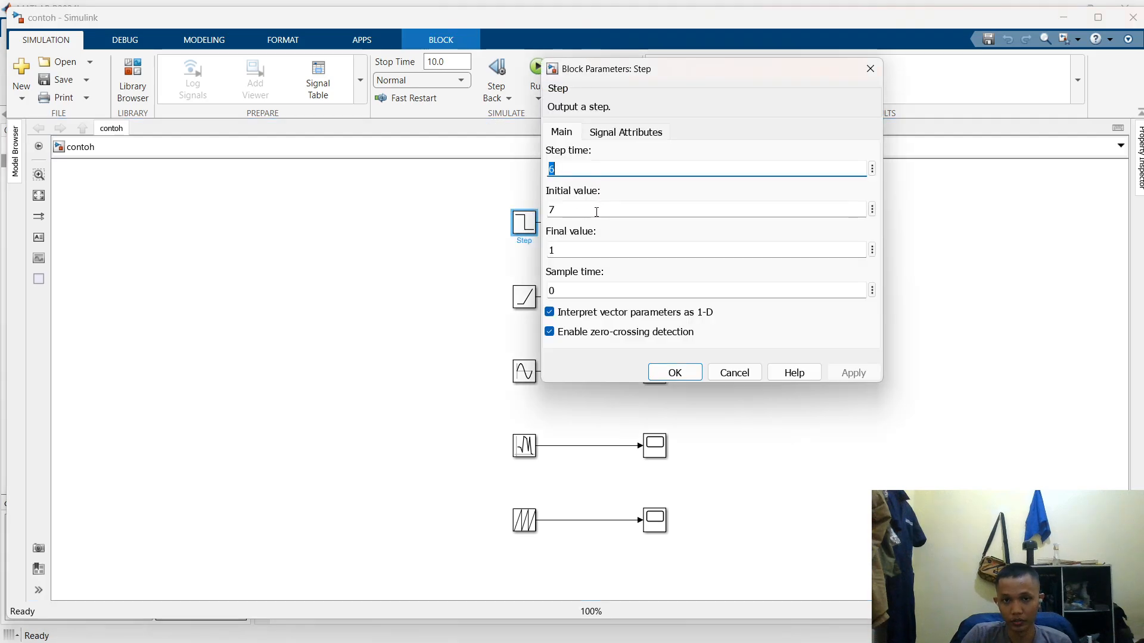
pyautogui.press('Return')
pyautogui.doubleClick(655, 222)
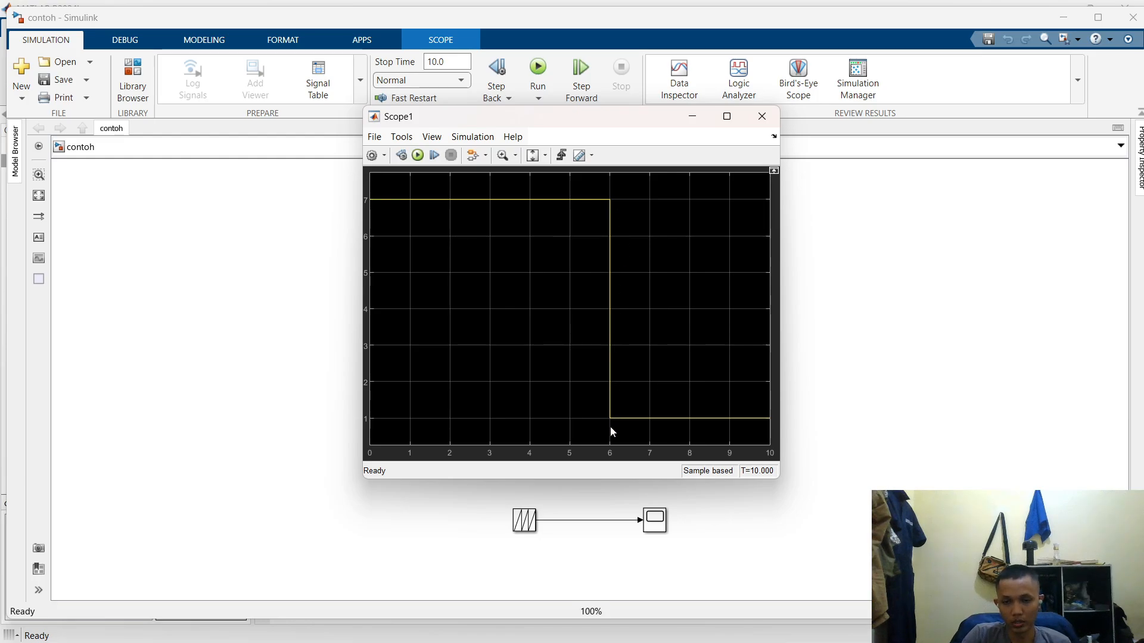
pyautogui.click(818, 425)
# - Review the Ramp block's slope, start time and initial output, and compare them with its Scope plot
pyautogui.click(517, 299)
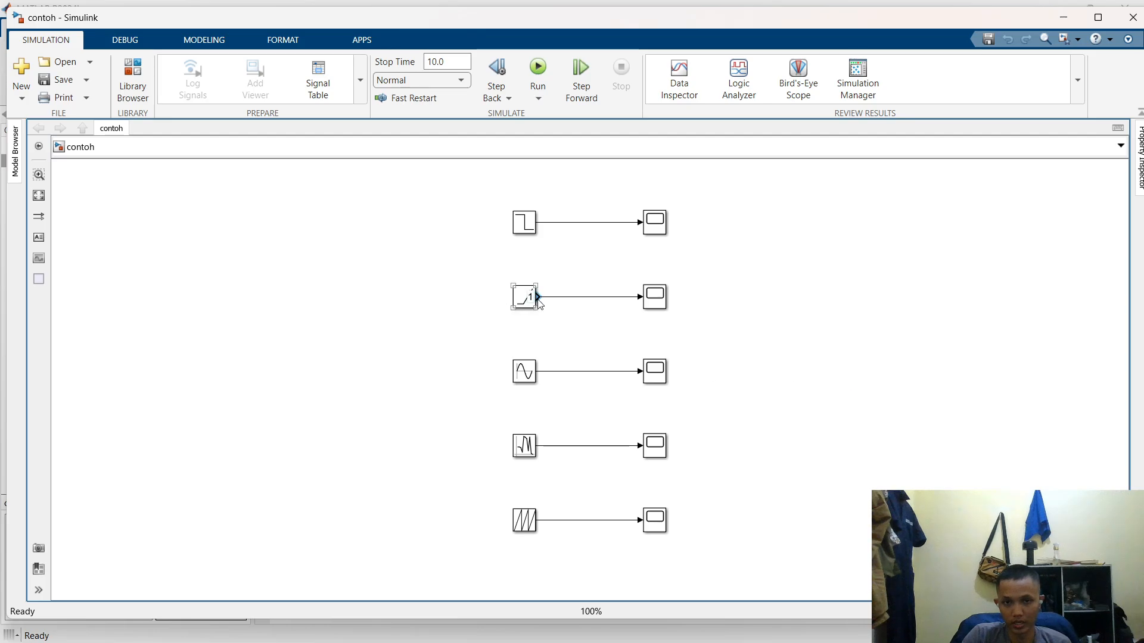
pyautogui.doubleClick(523, 299)
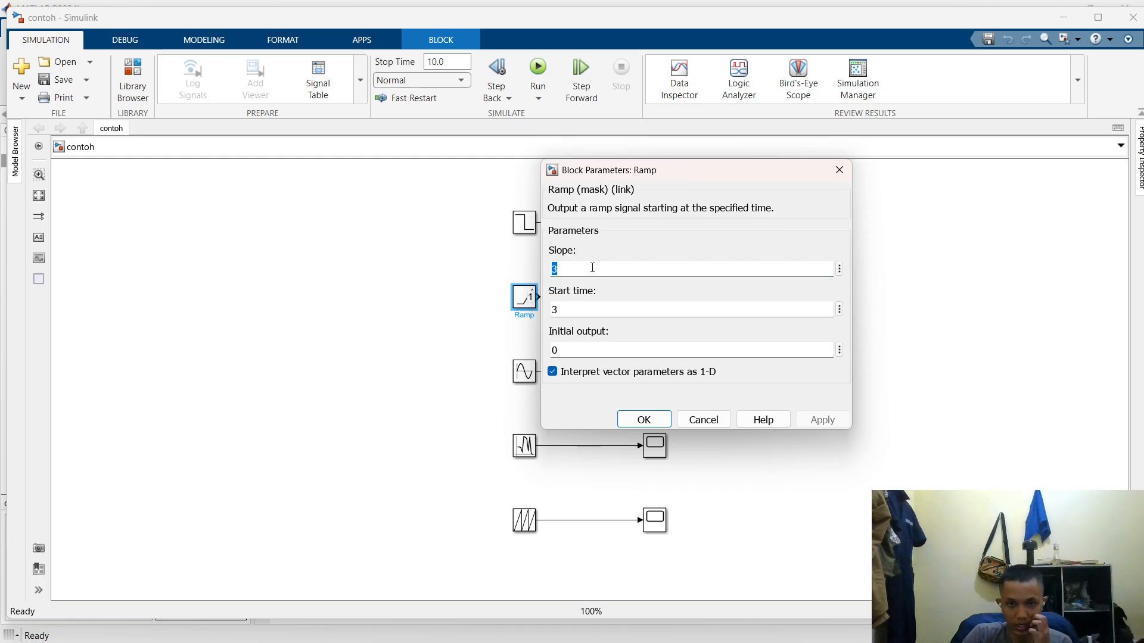
pyautogui.press('Return')
pyautogui.click(649, 300)
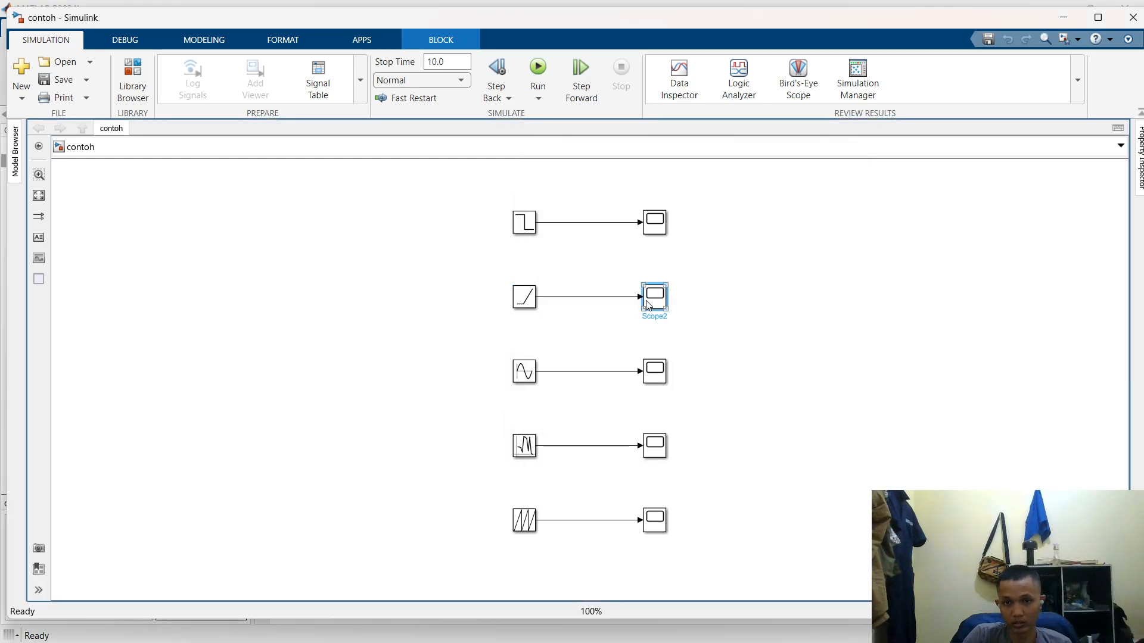
pyautogui.doubleClick(648, 304)
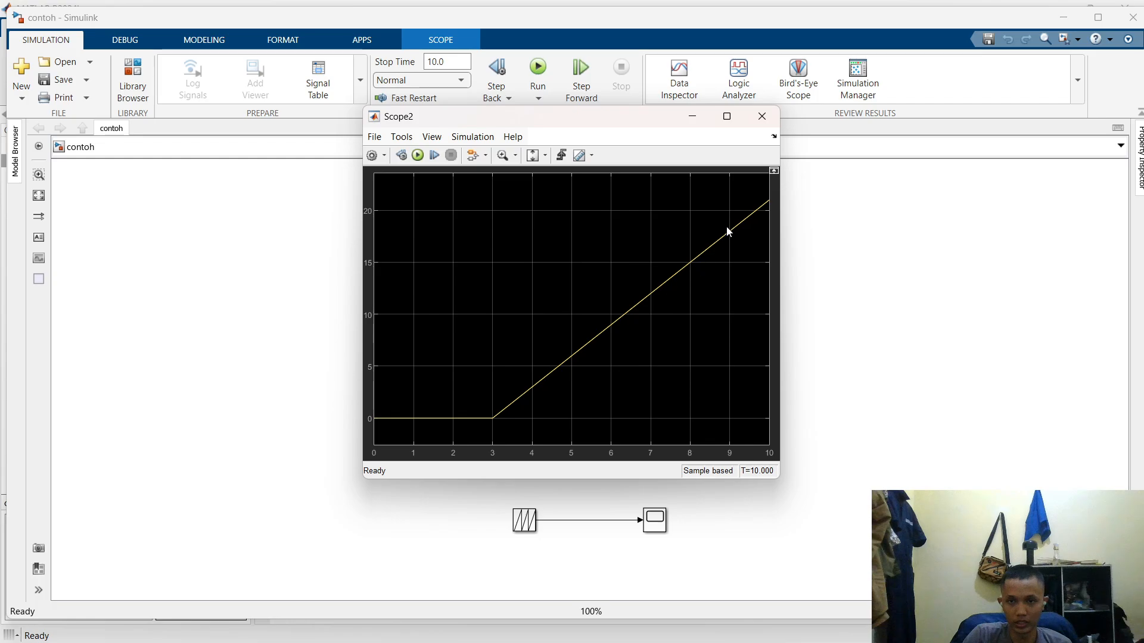
pyautogui.click(692, 117)
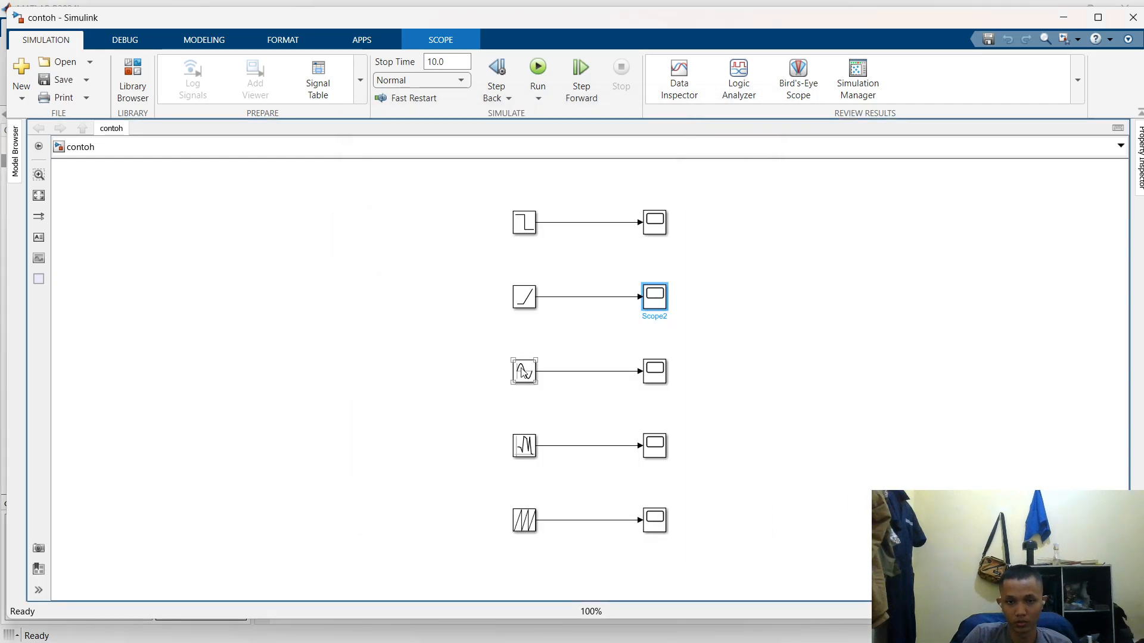
# - Review the Random Number block's mean, variance and sample time, and compare them with its Scope plot
pyautogui.click(520, 456)
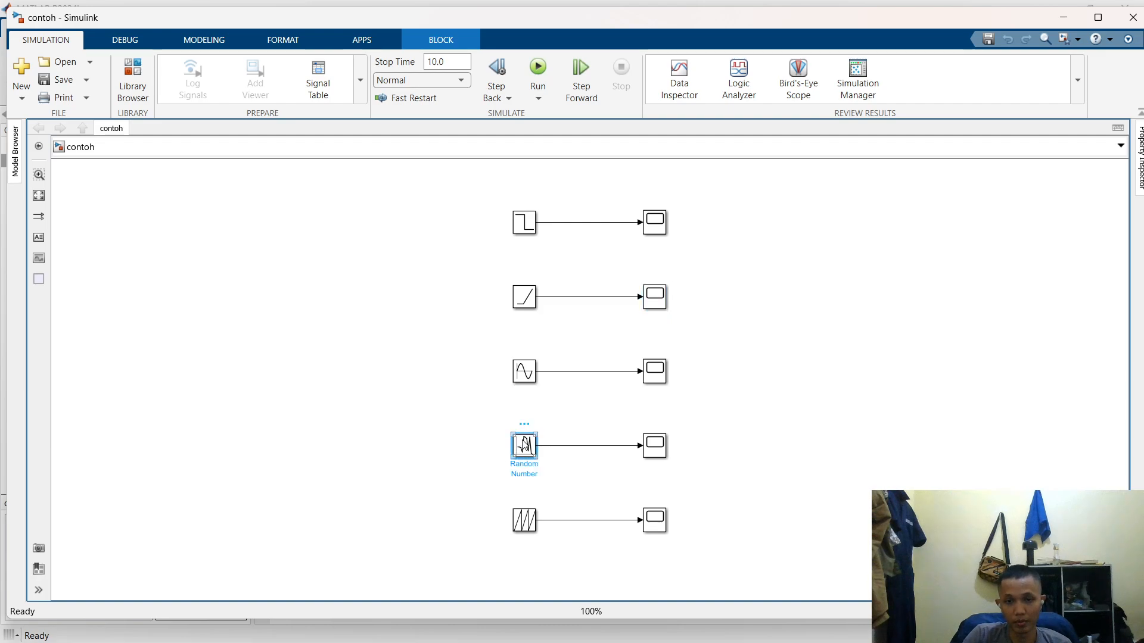
pyautogui.doubleClick(513, 449)
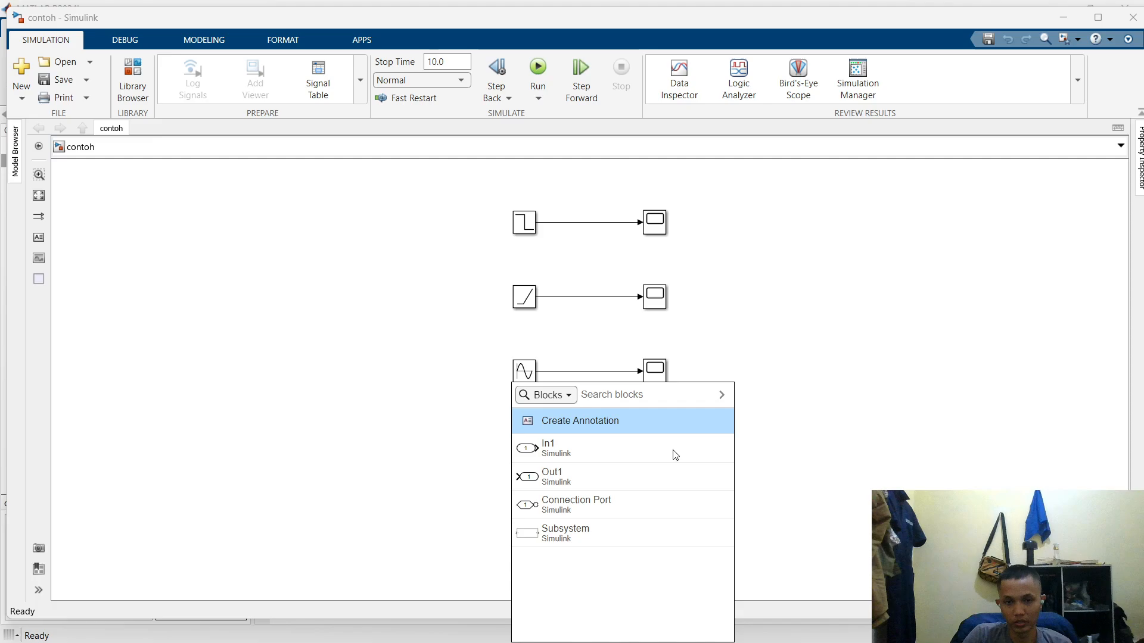
pyautogui.press('Escape')
pyautogui.doubleClick(532, 450)
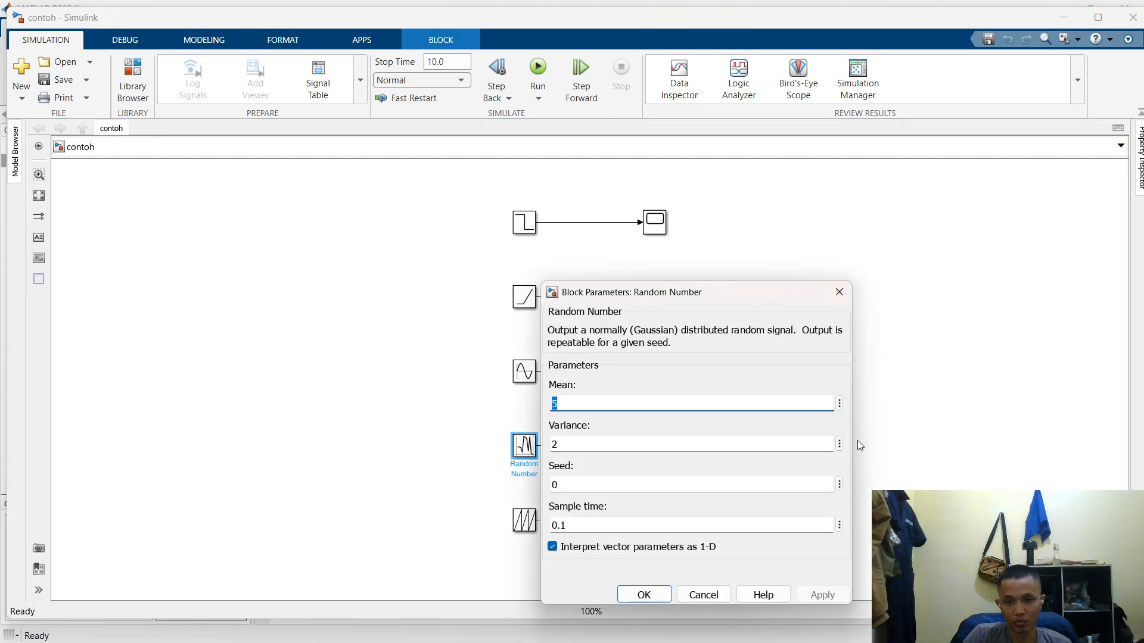
pyautogui.press('Return')
pyautogui.doubleClick(654, 444)
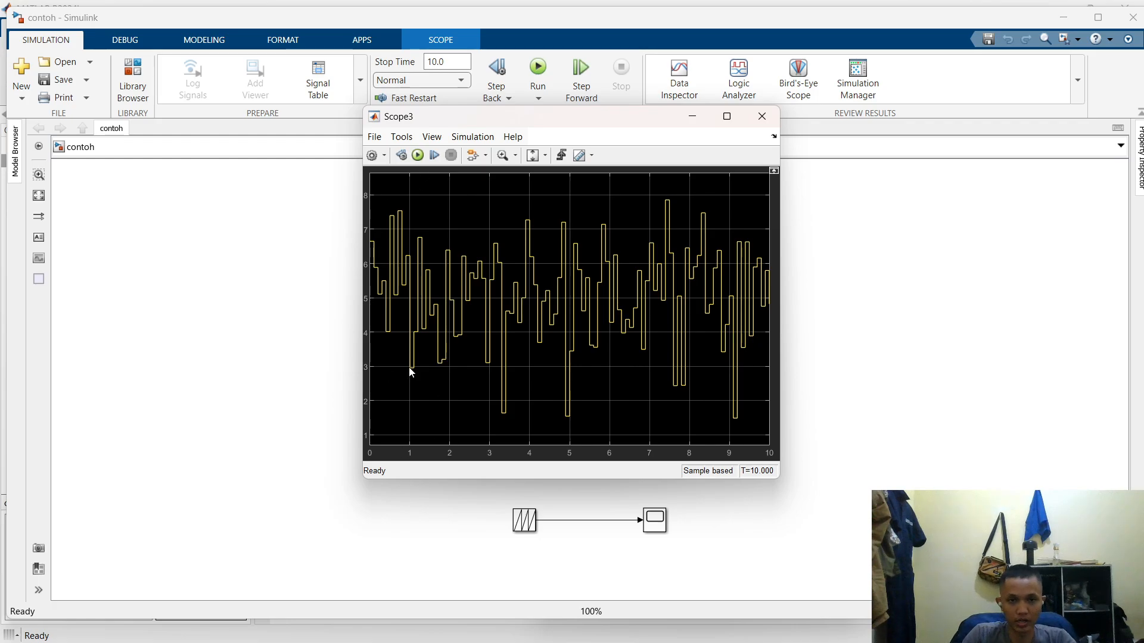
pyautogui.click(833, 295)
# - Review the Repeating Sequence block's time and output values, and compare them with its Scope plot
pyautogui.click(530, 521)
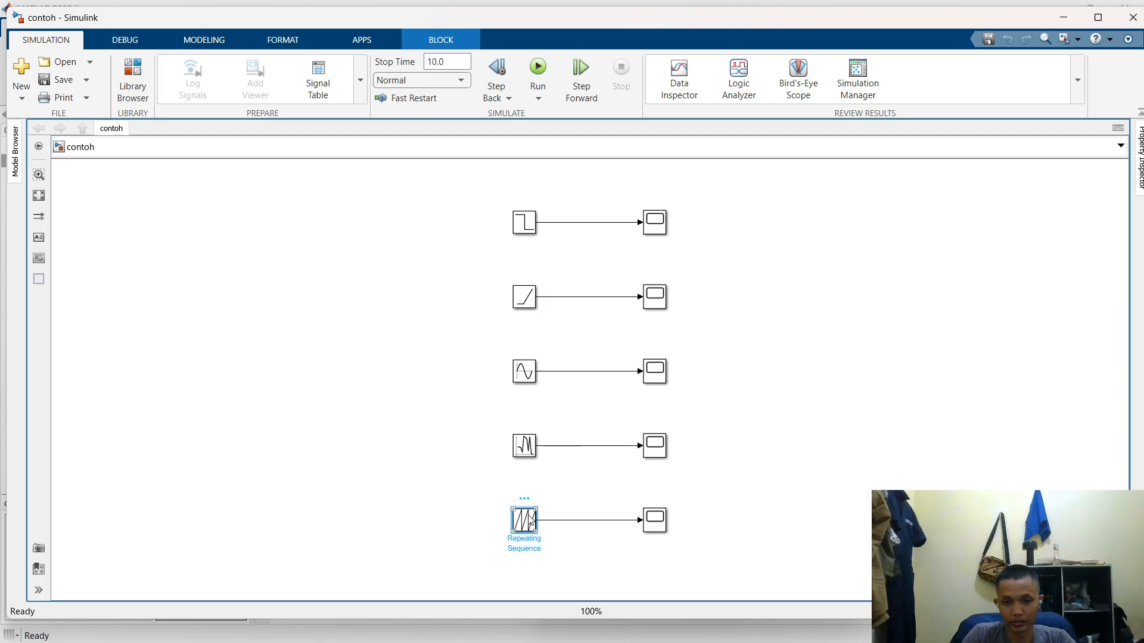
pyautogui.doubleClick(530, 521)
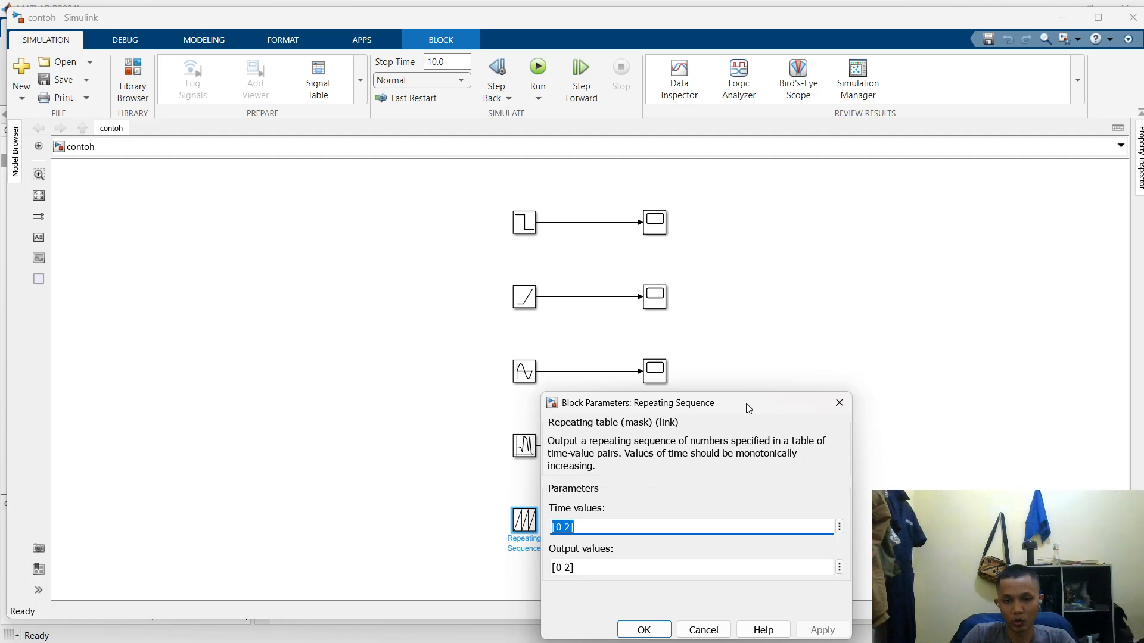
pyautogui.click(834, 337)
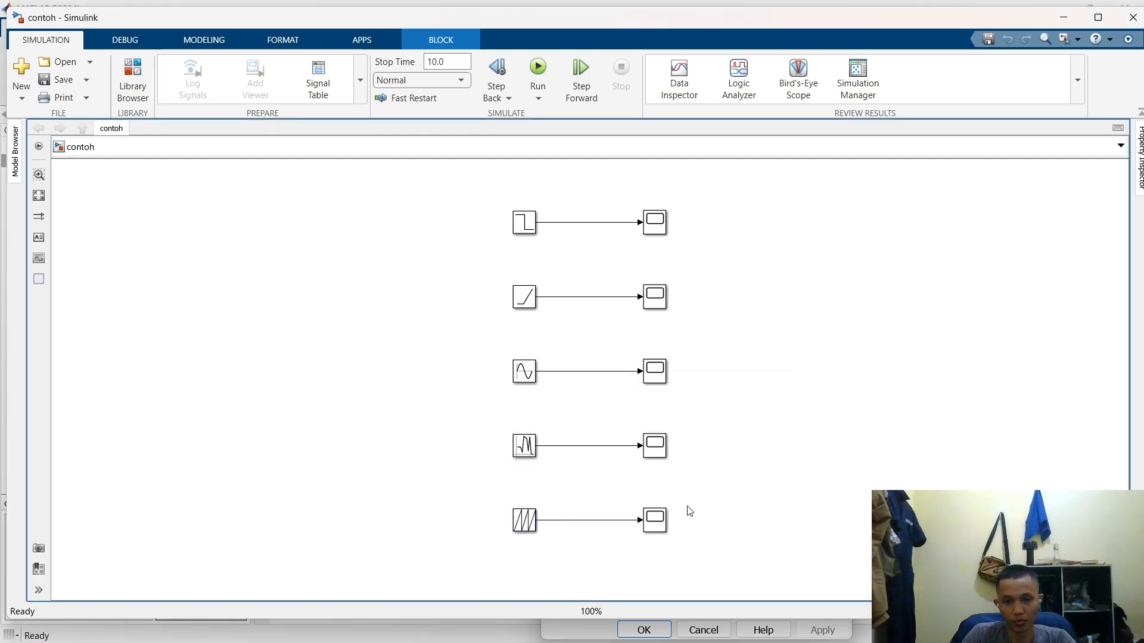
pyautogui.doubleClick(655, 521)
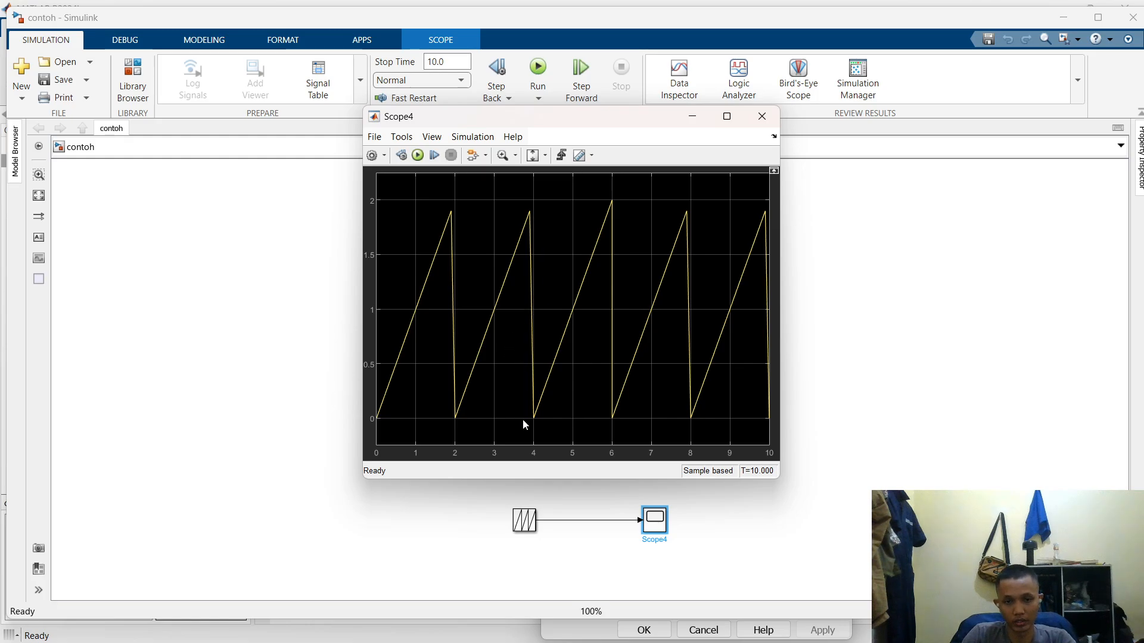
pyautogui.click(936, 380)
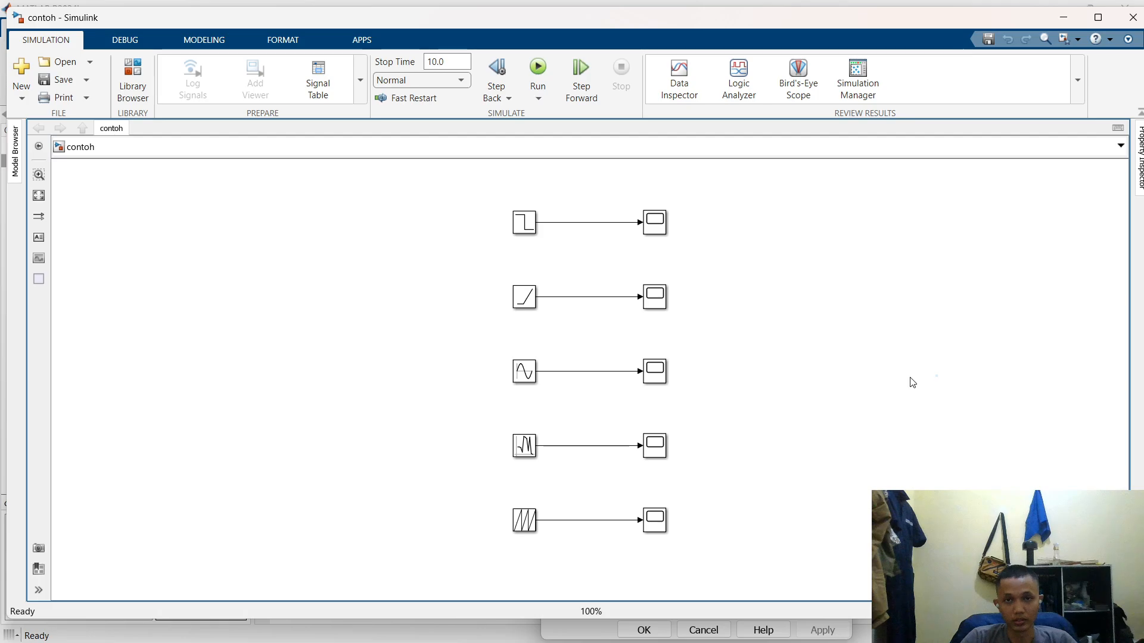
pyautogui.press('super')
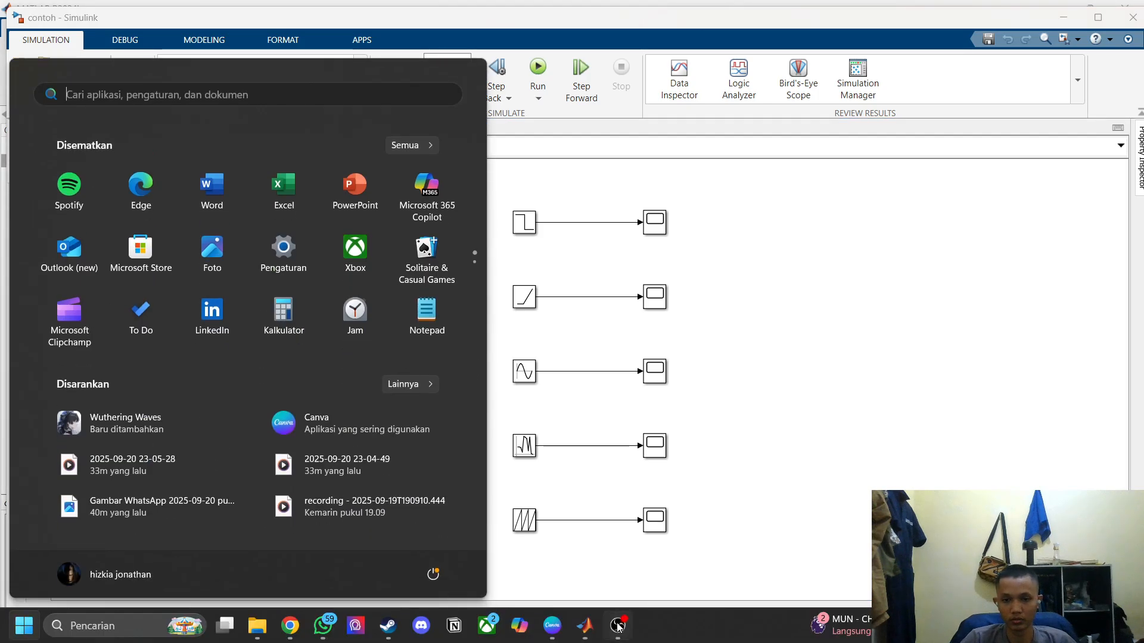